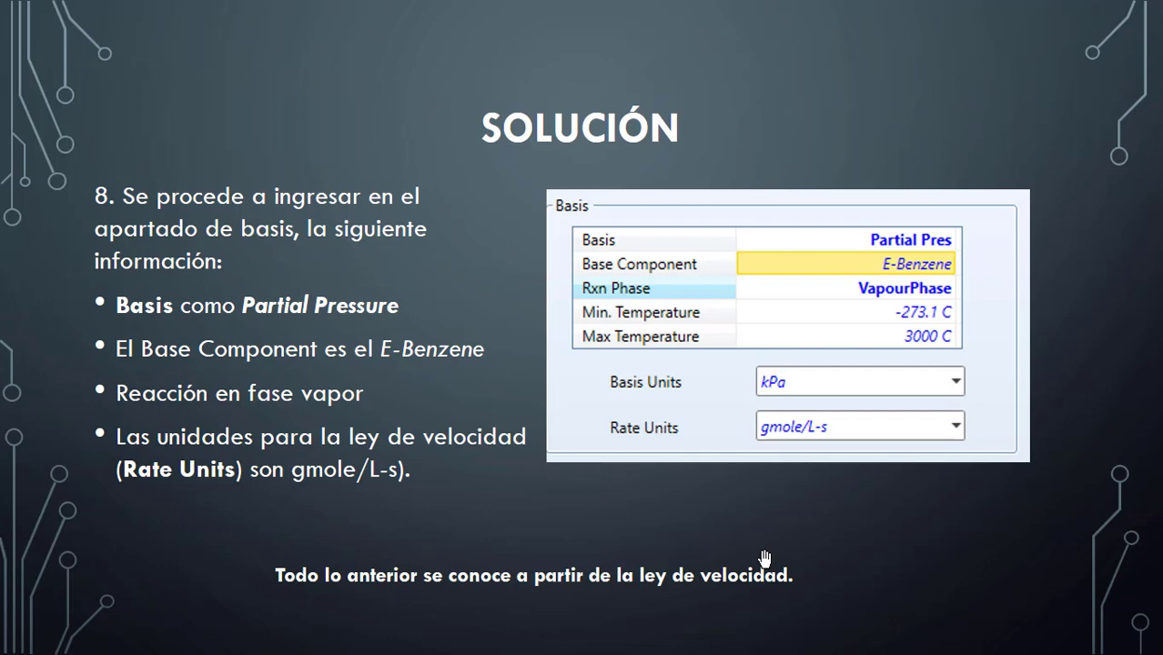
Zoom into the slide on kinetic parameters and pan around to read the instructions for entering A and E.
click(764, 558)
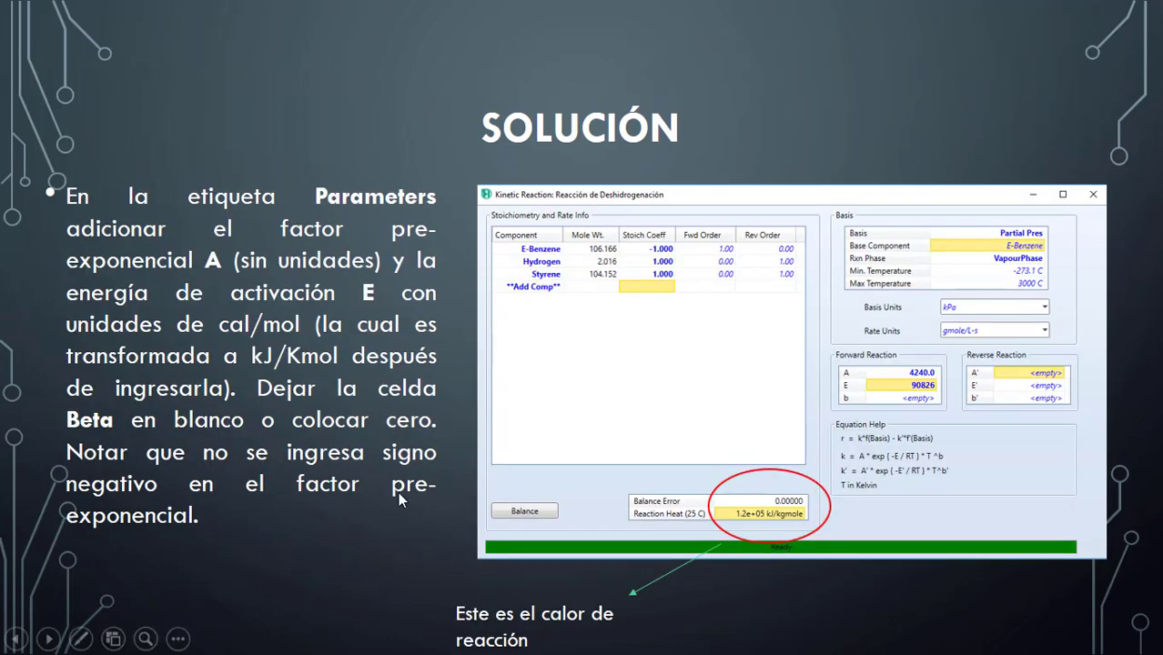
click(146, 639)
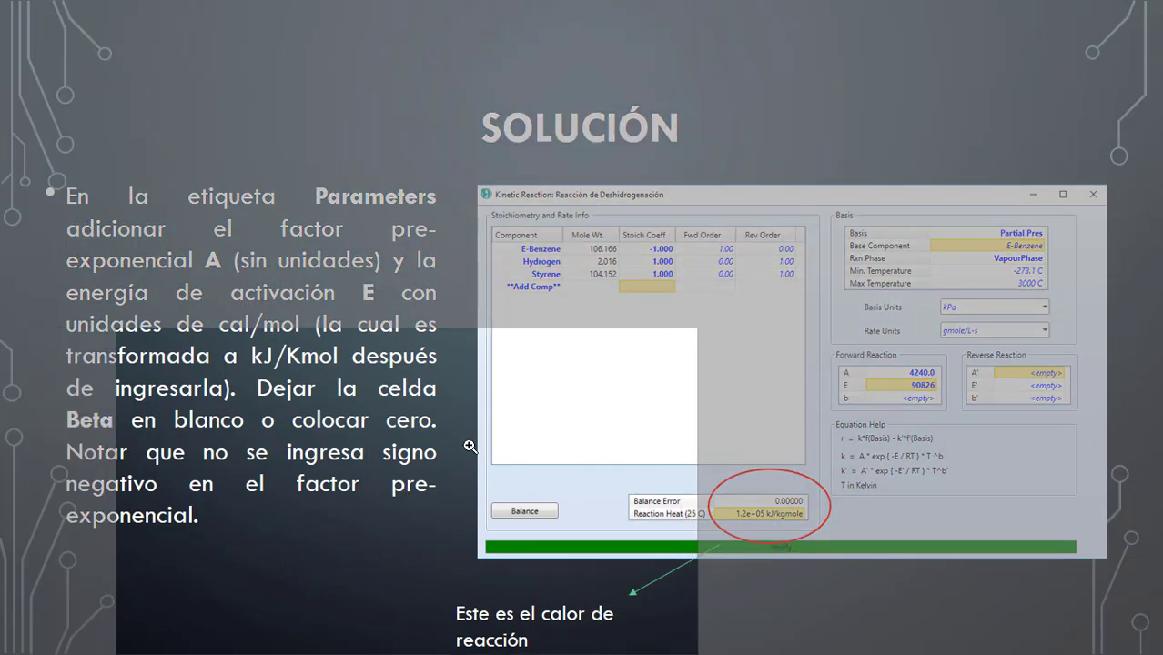
click(368, 312)
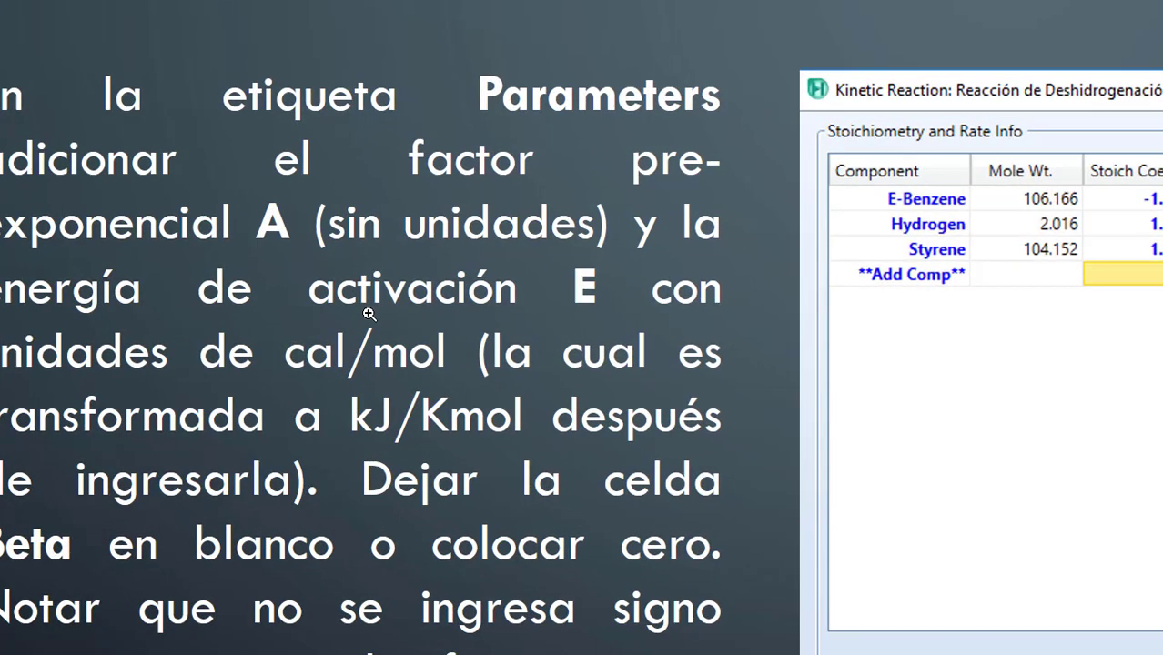
drag(368, 312, 470, 376)
key(Left)
key(Left)
key(Left)
key(Down)
key(Down)
key(Down)
key(Down)
key(Down)
key(Down)
key(Down)
key(Down)
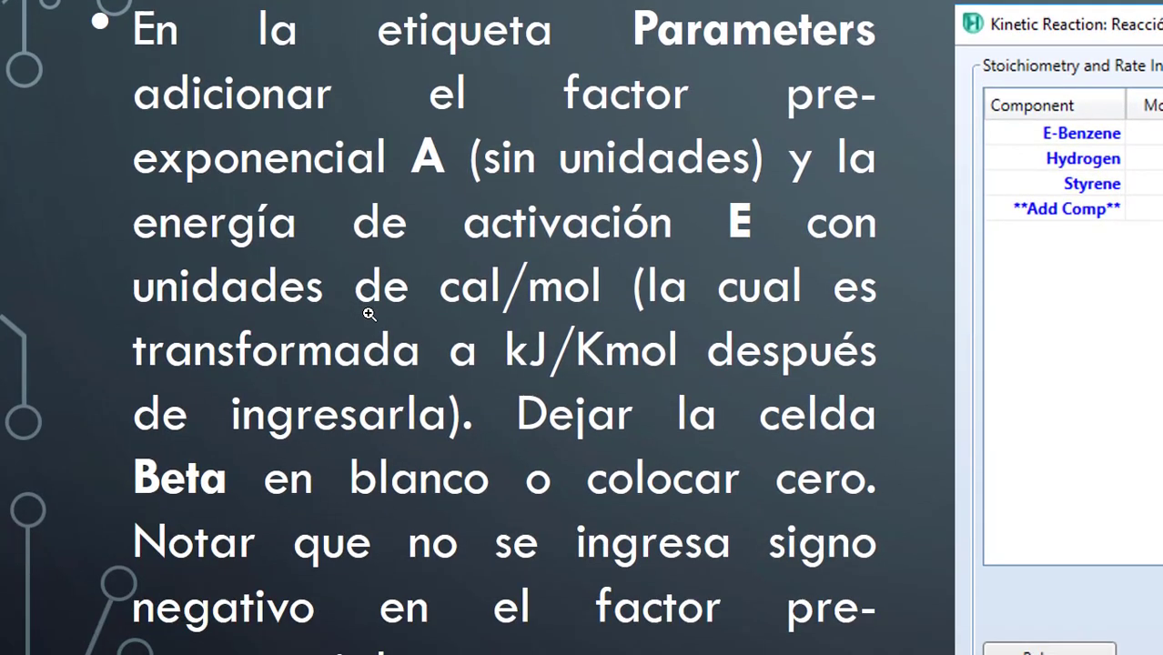
key(Right)
key(Right)
key(Up)
key(Up)
key(Right)
key(Right)
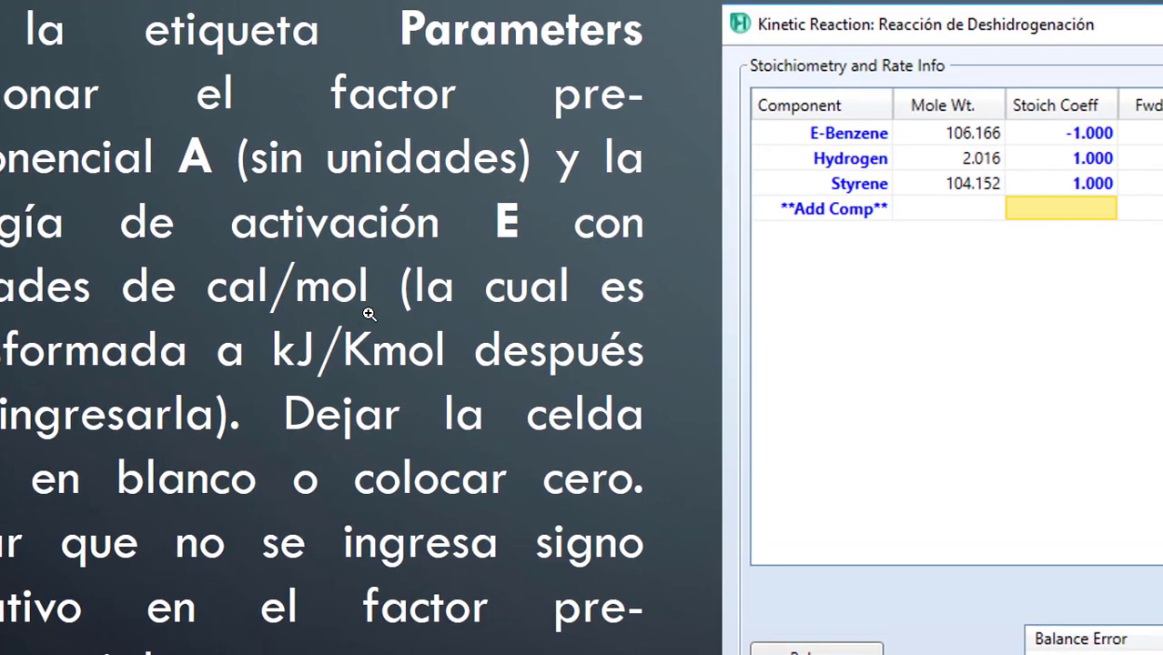
key(Left)
key(Left)
key(Left)
key(Left)
key(Left)
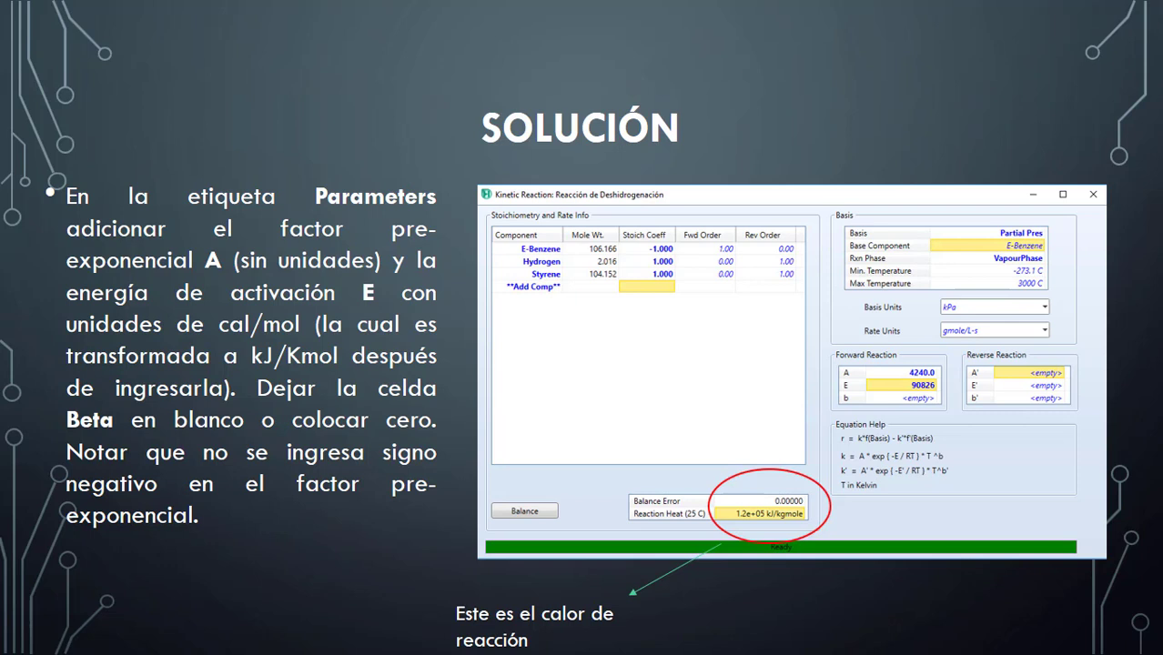
Browse the presentation slides reviewing the case study rate law and reaction setup, then leave the slideshow.
click(145, 639)
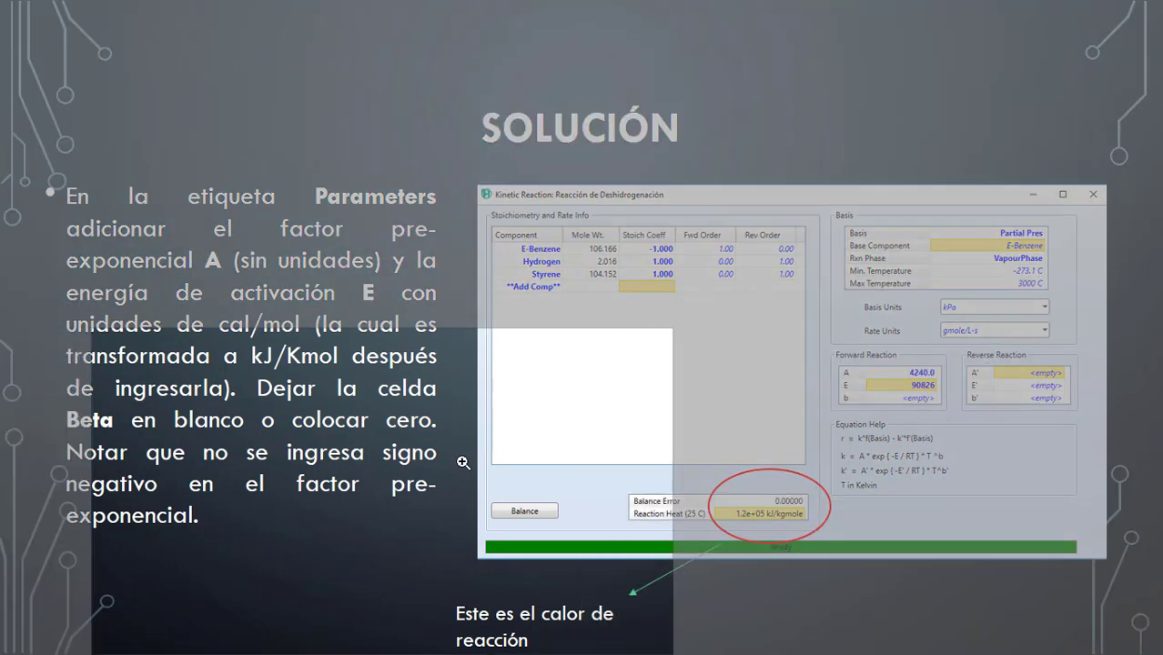
click(780, 349)
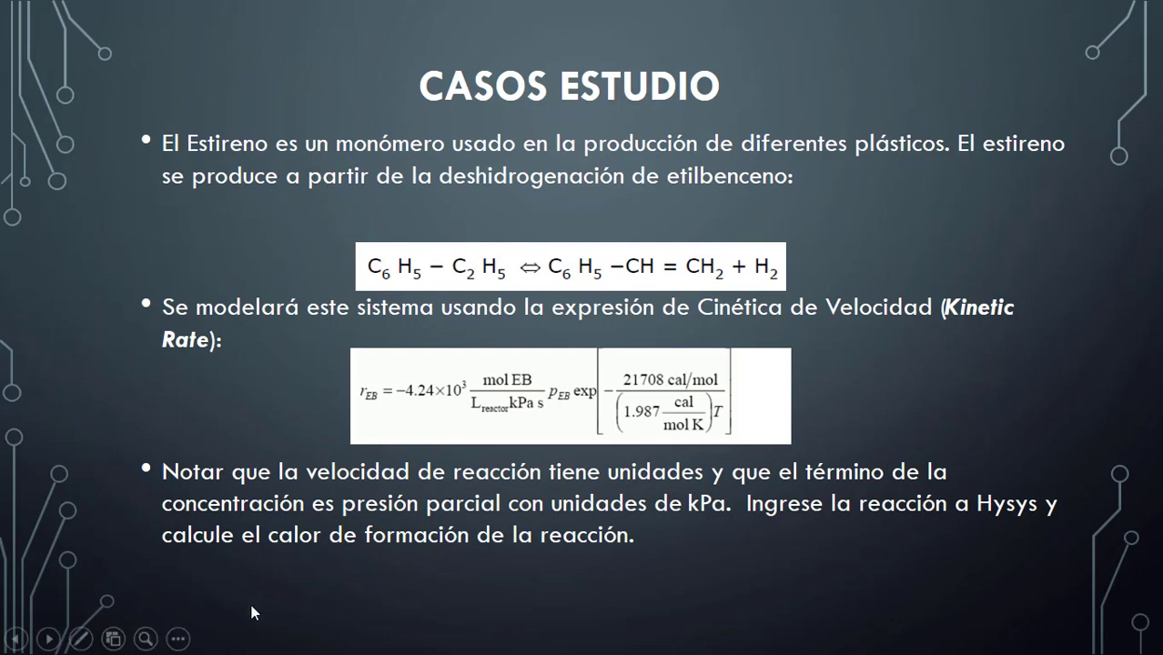
click(147, 638)
click(530, 384)
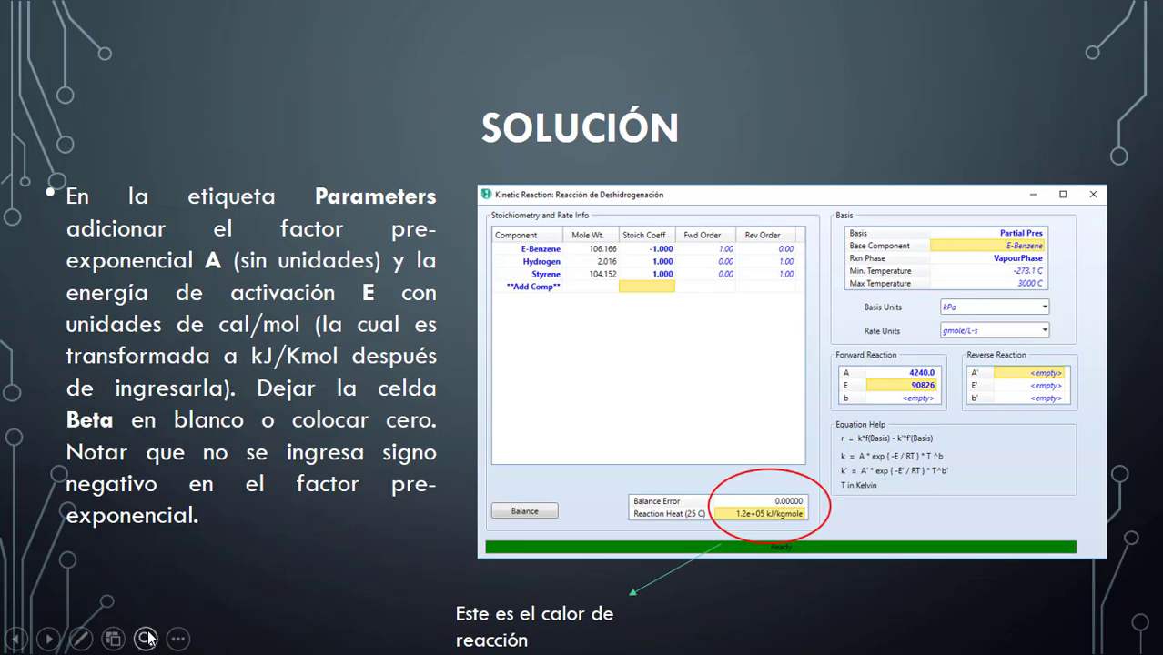
click(147, 639)
click(823, 402)
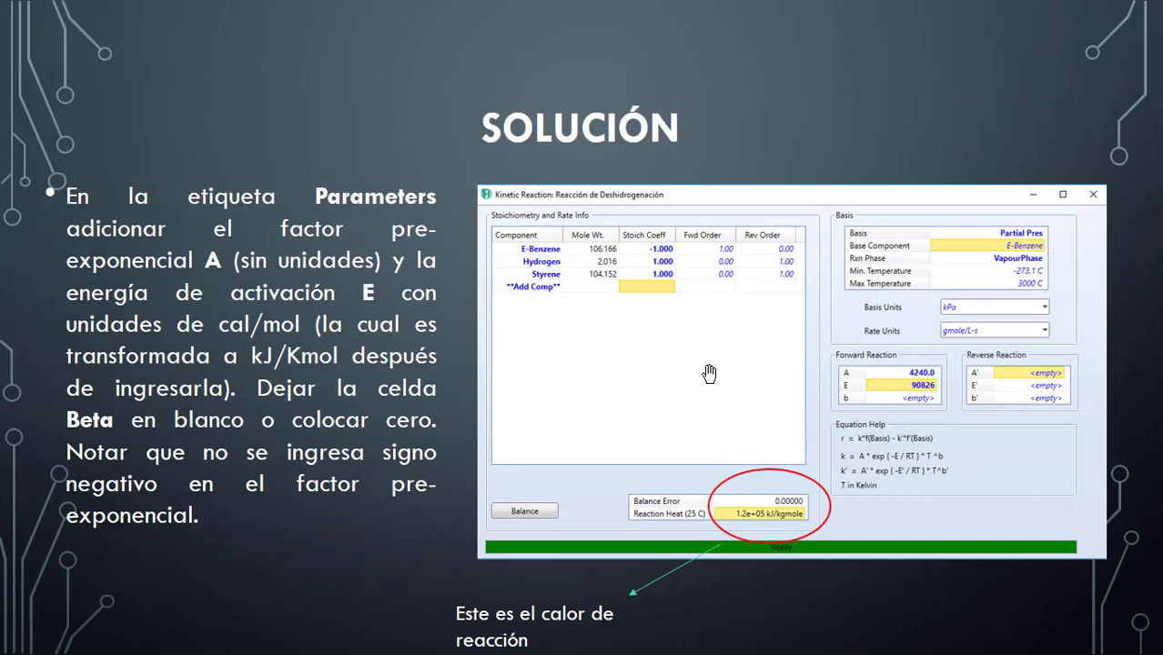
scroll(708, 374, up, 3)
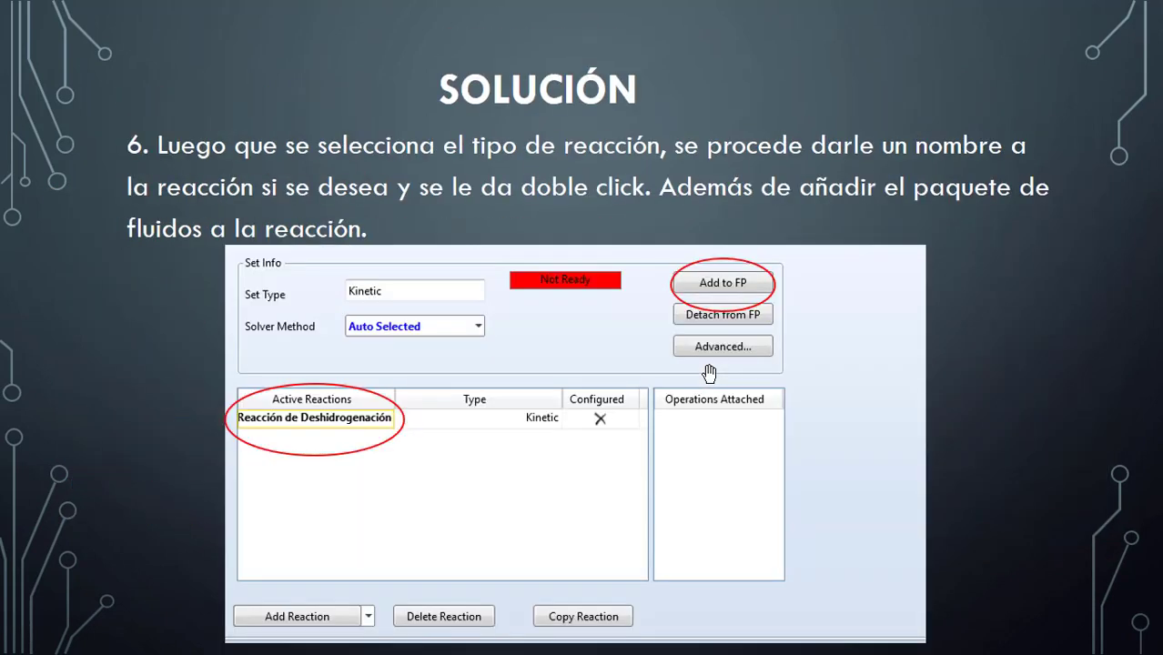
scroll(875, 149, down, 2)
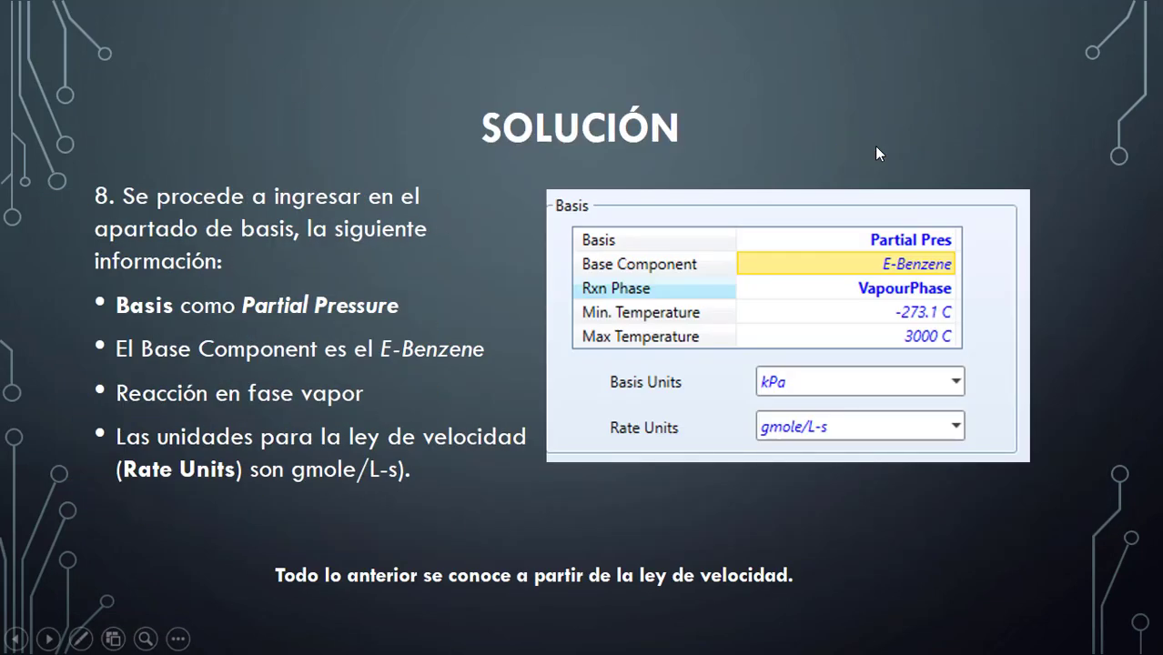
scroll(876, 147, down, 1)
scroll(875, 153, up, 2)
scroll(875, 151, up, 1)
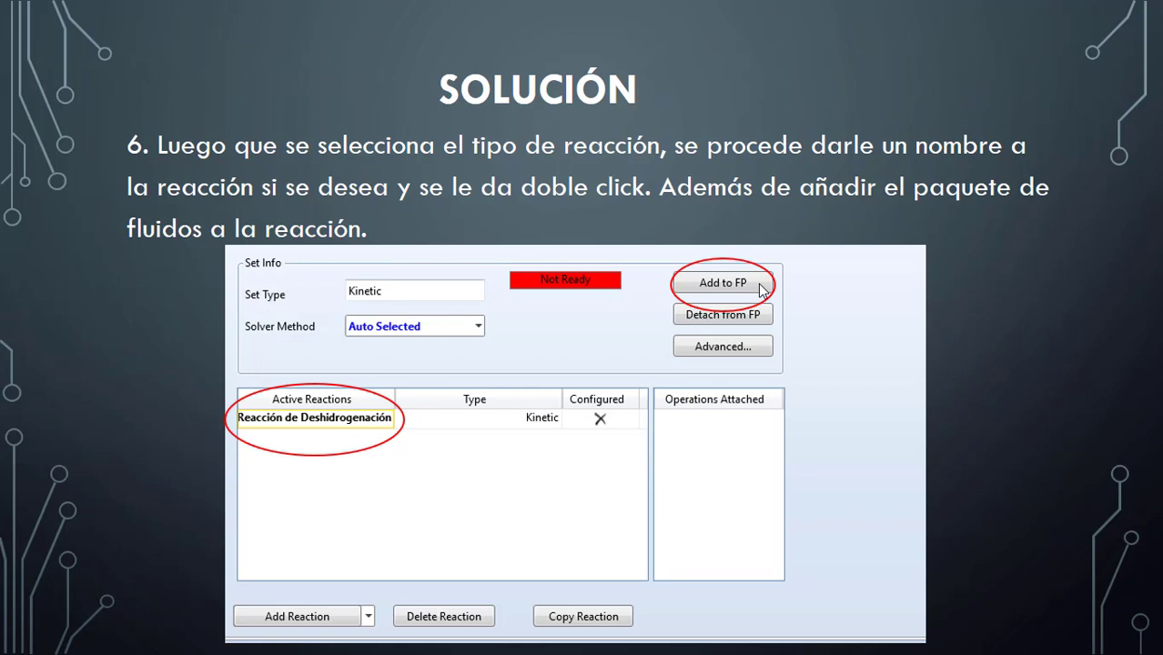
key(Escape)
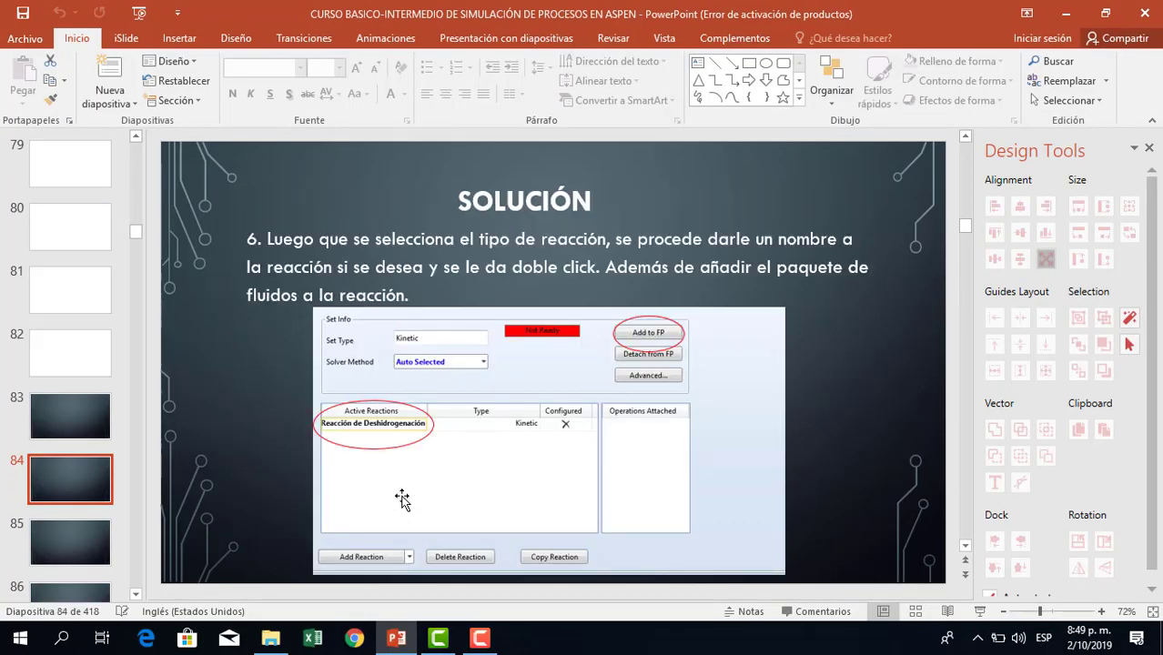
Launch Aspen HYSYS V10 from the system search.
click(62, 638)
text(asp)
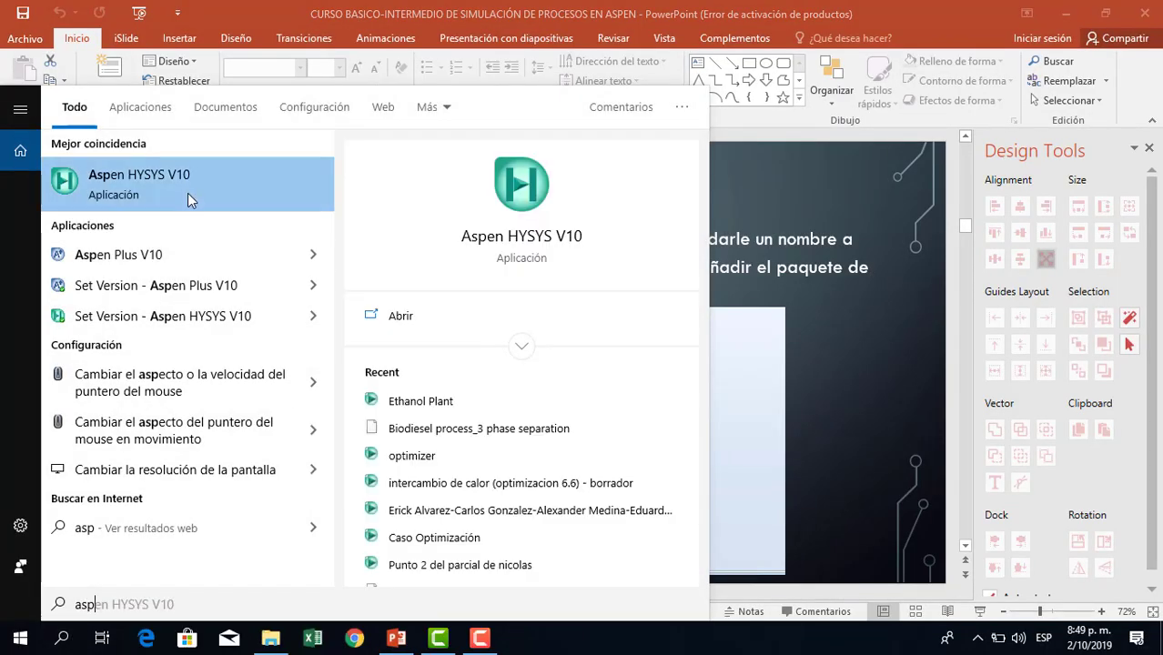
click(187, 193)
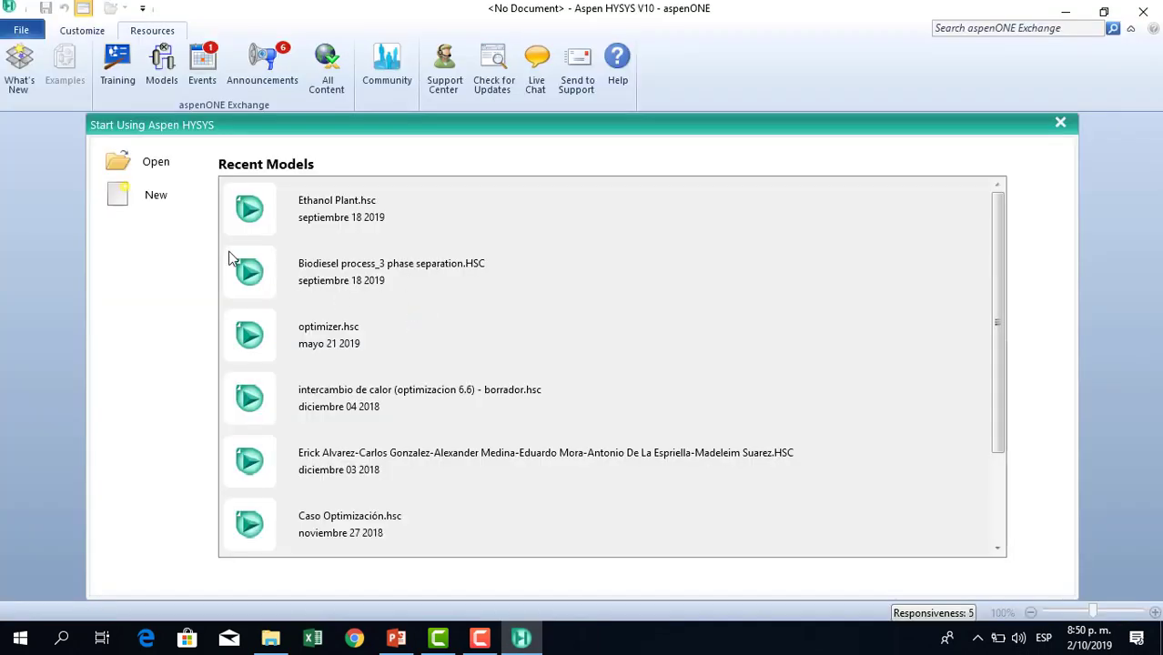
Start a new case and add a new component list.
click(155, 200)
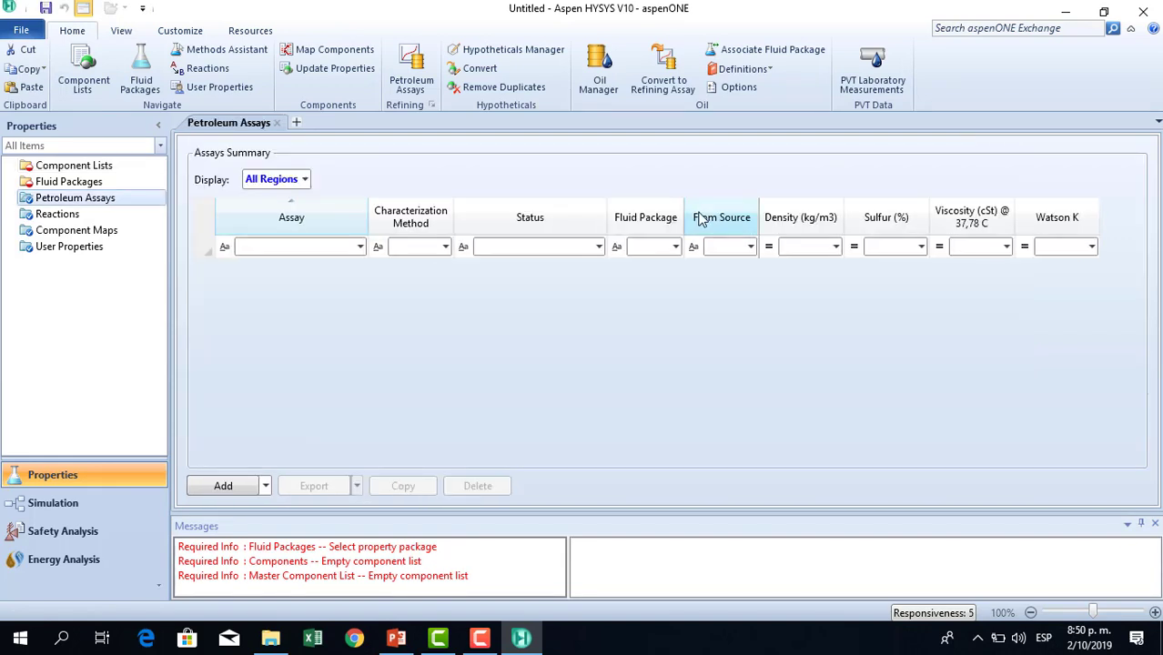
click(81, 166)
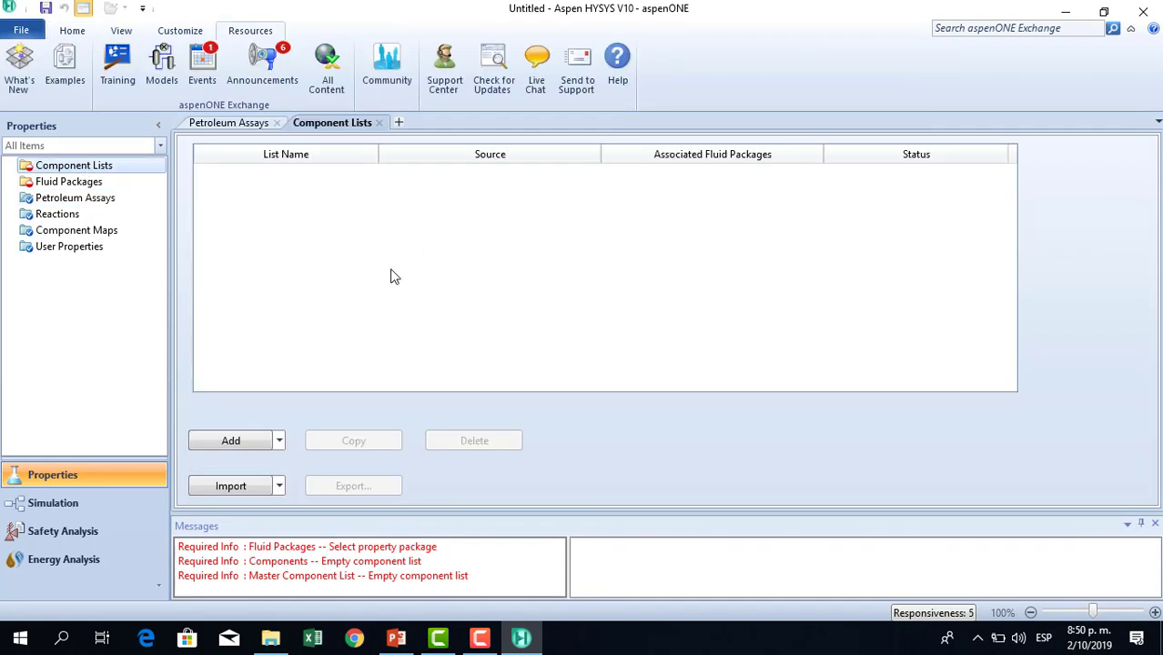
click(230, 442)
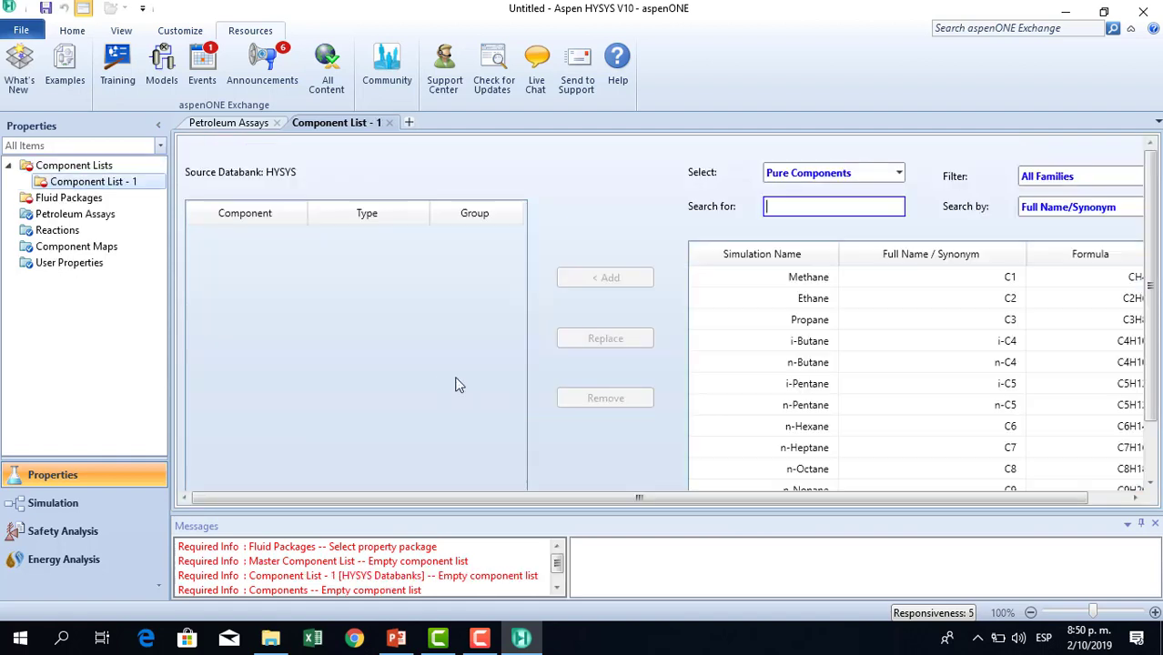
Search the pure component databank for ethylbenzene and add E-Benzene to the component list.
click(786, 208)
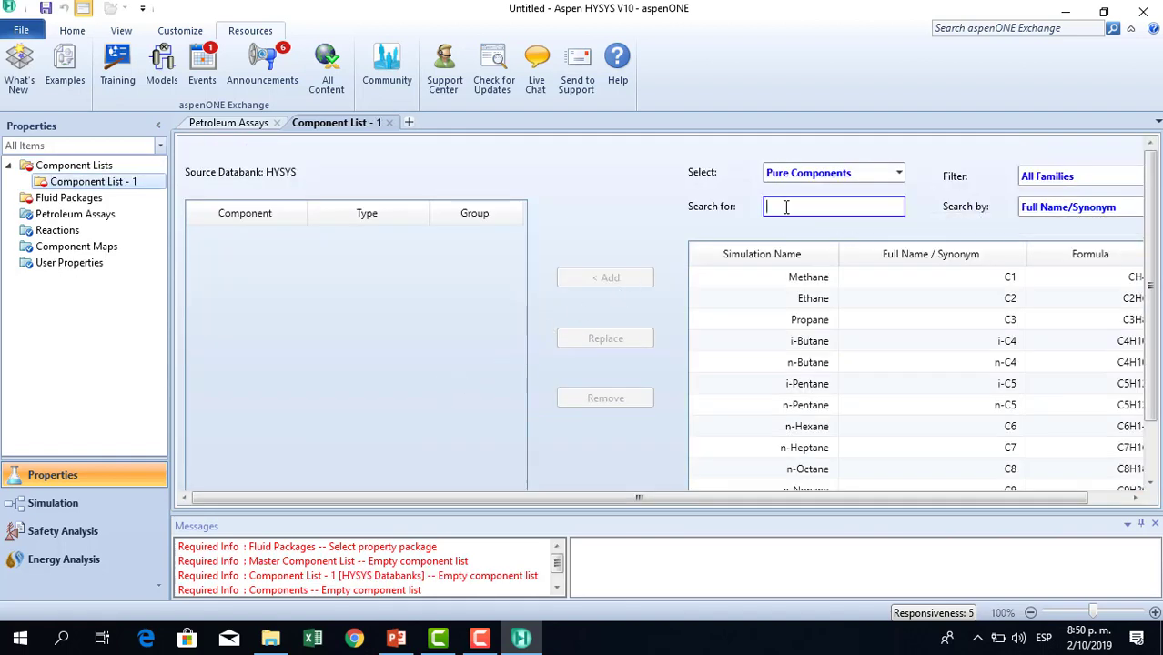
text(e)
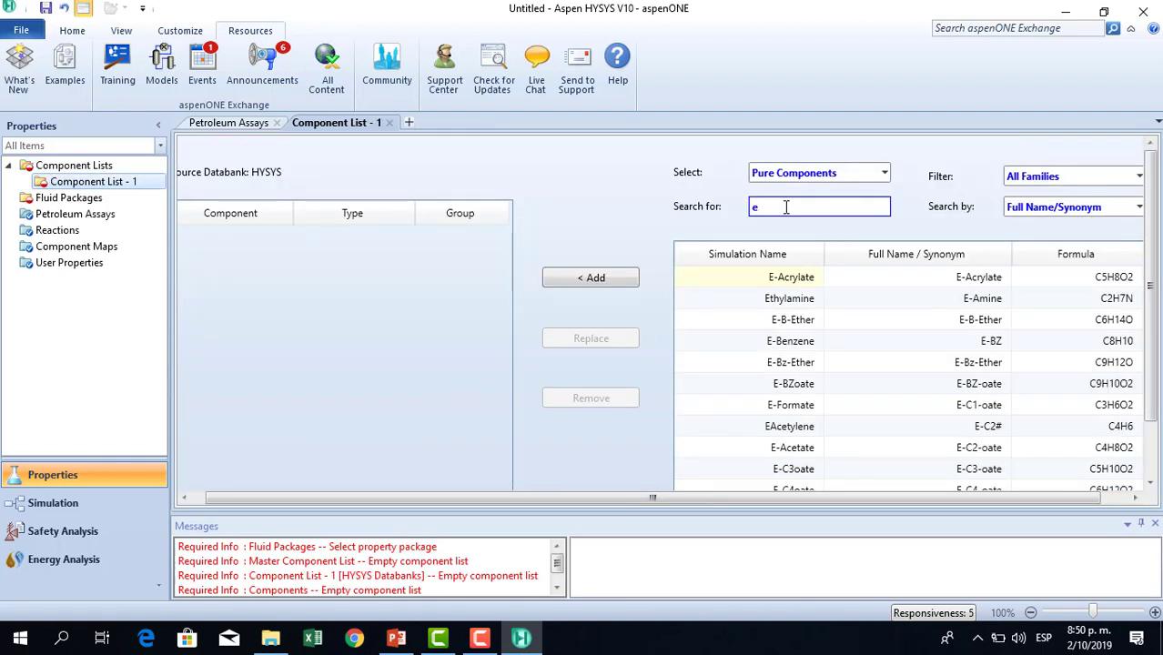
text(-ben)
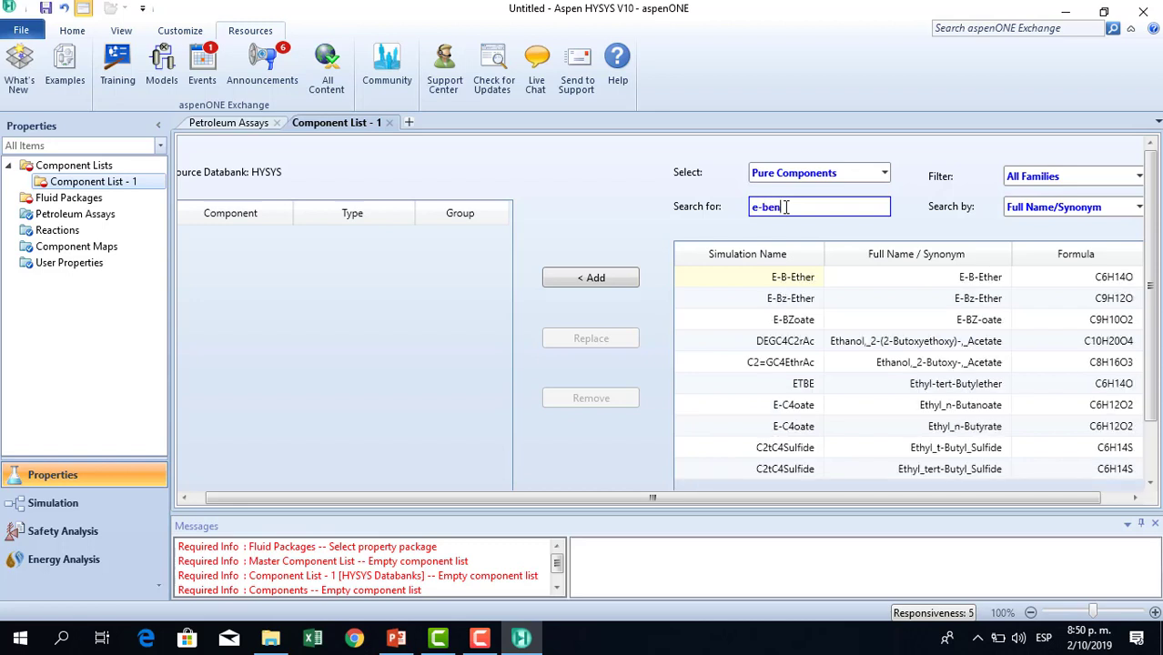
key(BackSpace)
key(BackSpace)
key(BackSpace)
key(BackSpace)
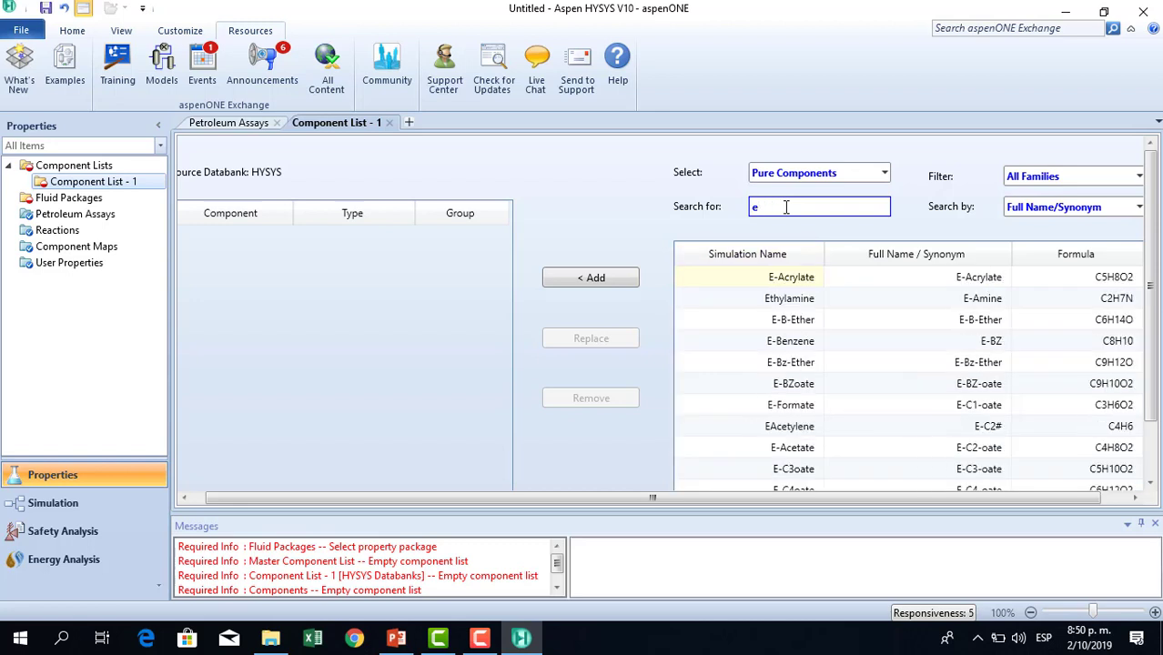
text(ty)
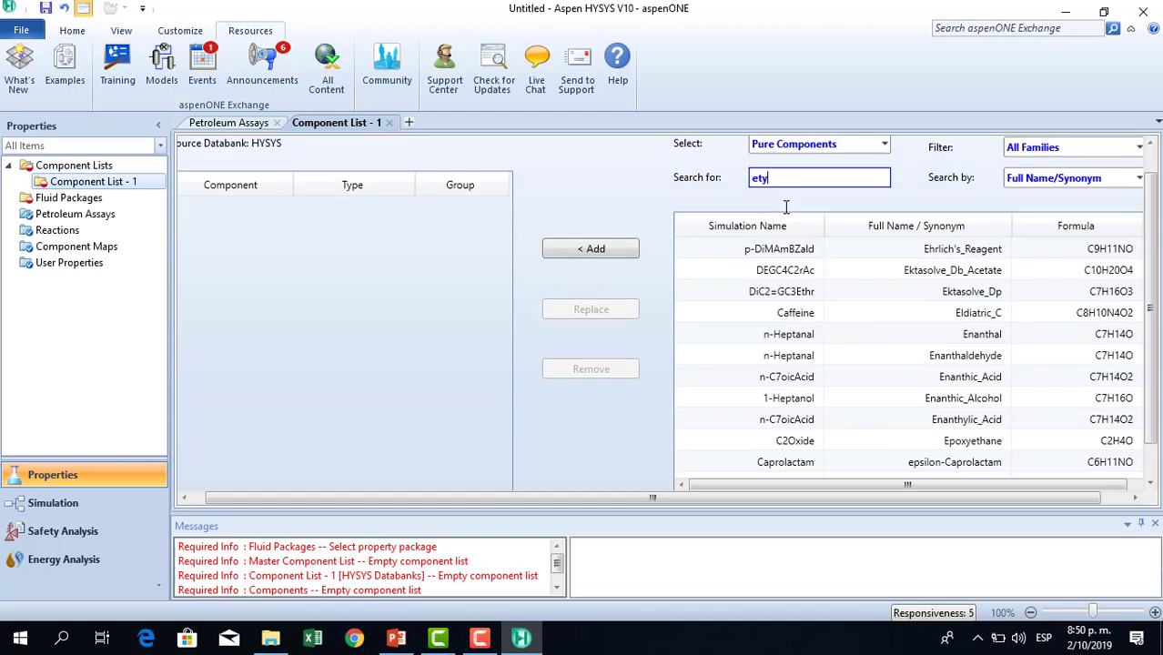
key(BackSpace)
text(thylbe)
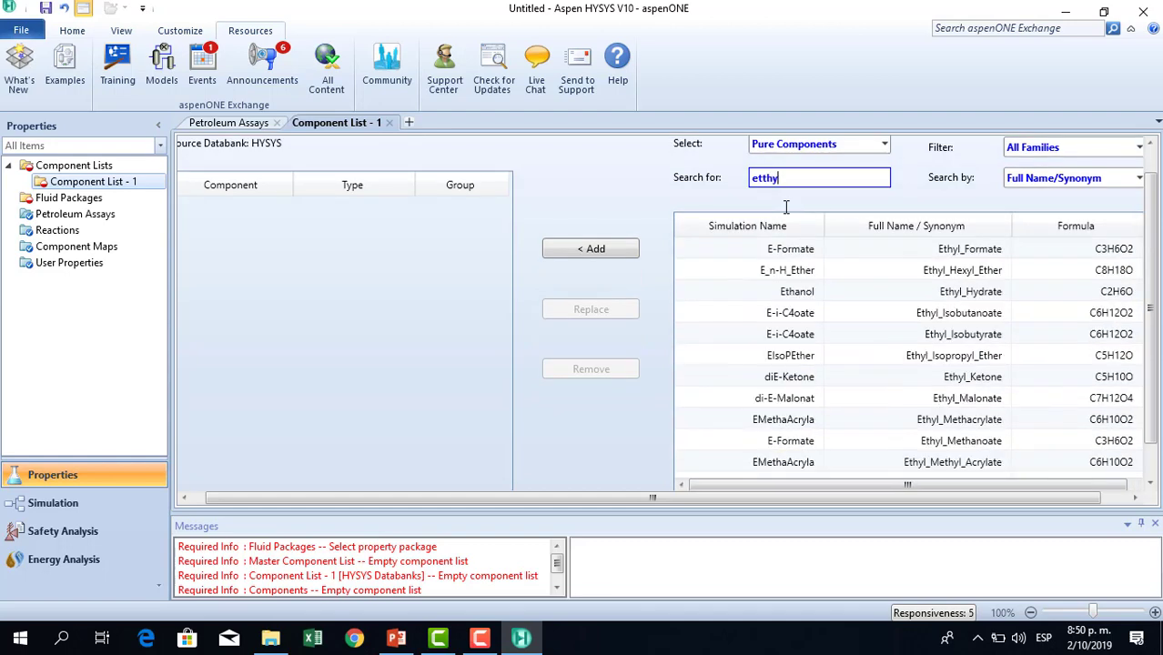
key(BackSpace)
key(BackSpace)
key(BackSpace)
key(BackSpace)
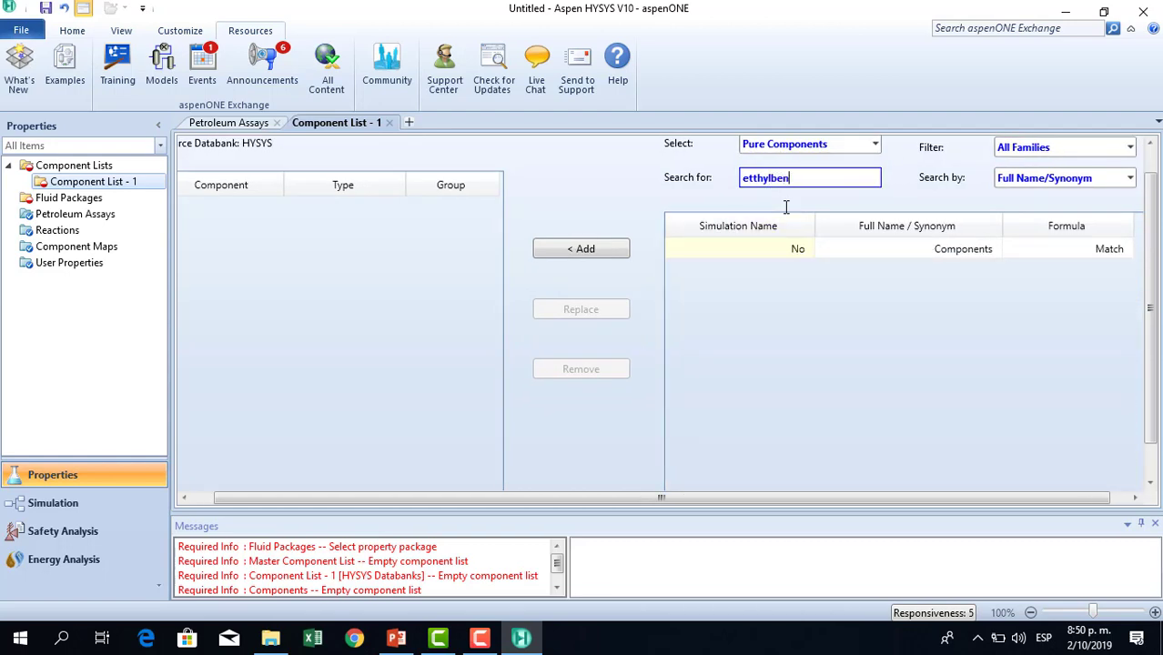
text(hyl)
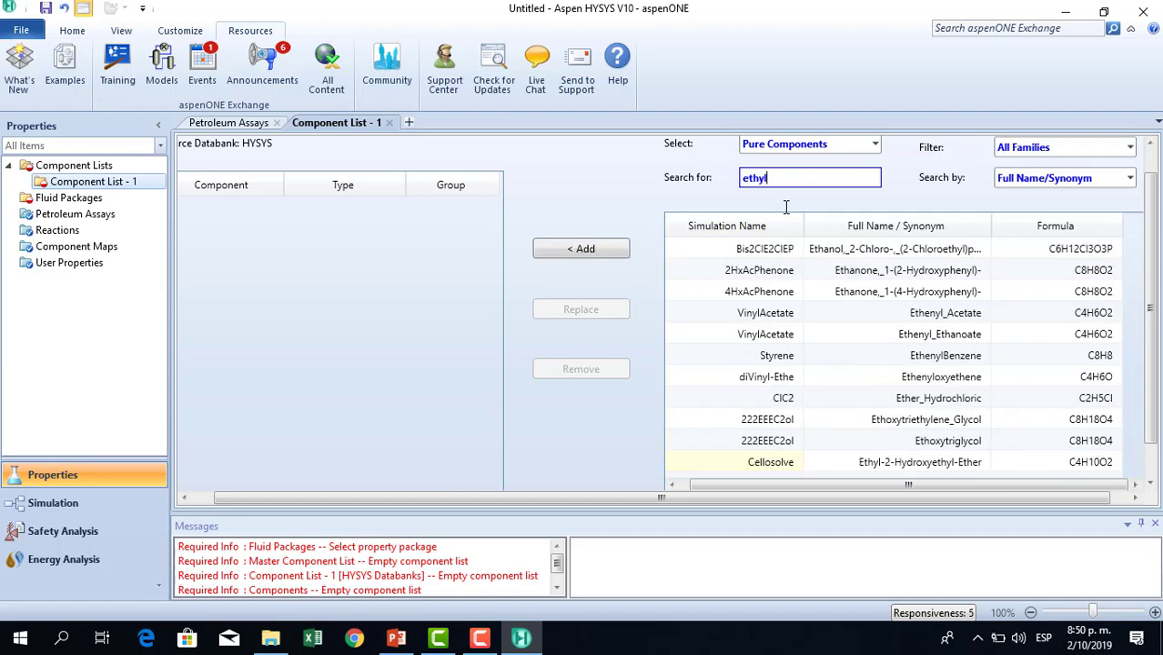
text(ben)
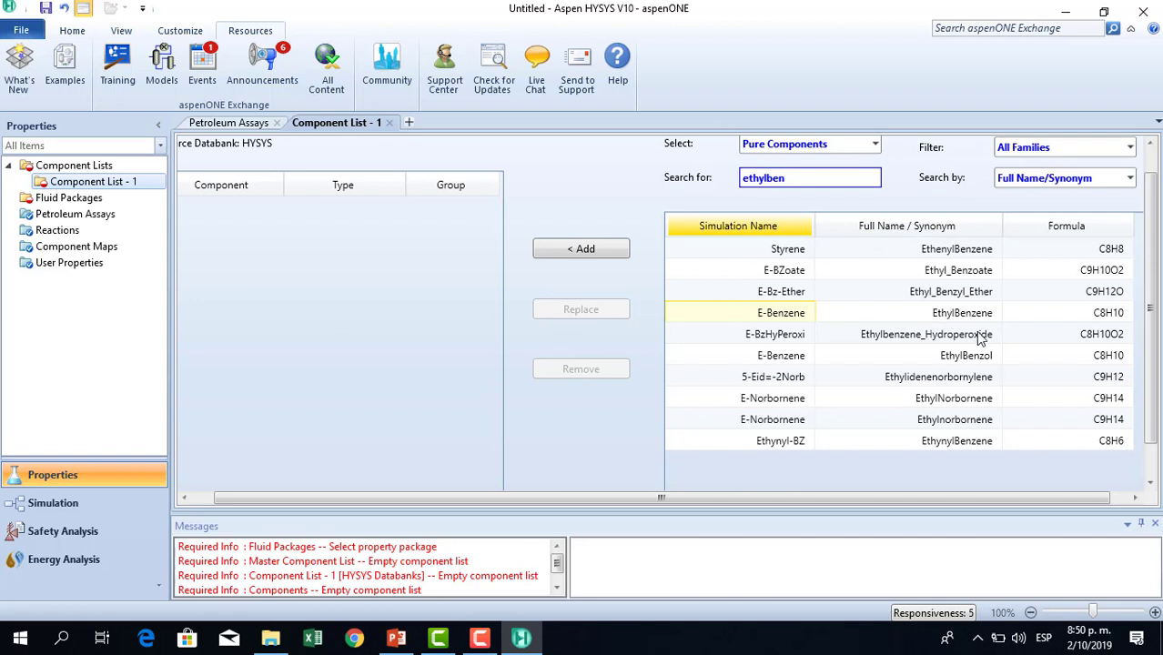
double_click(953, 313)
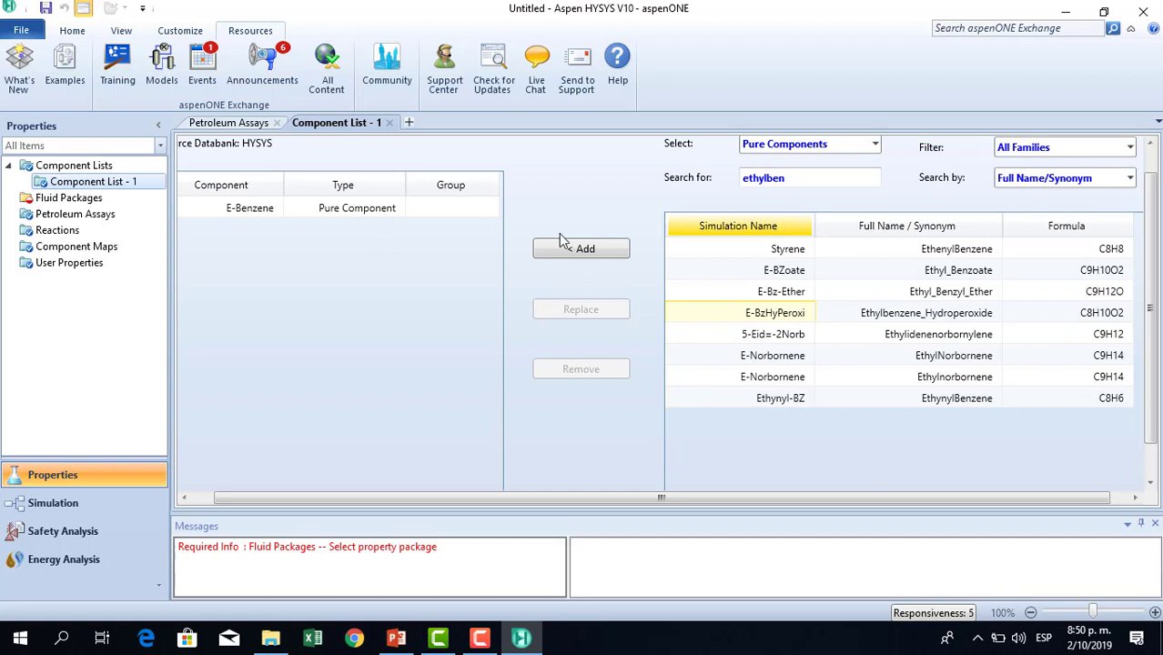
Search the databank for styrene and add Styrene to the component list.
click(798, 180)
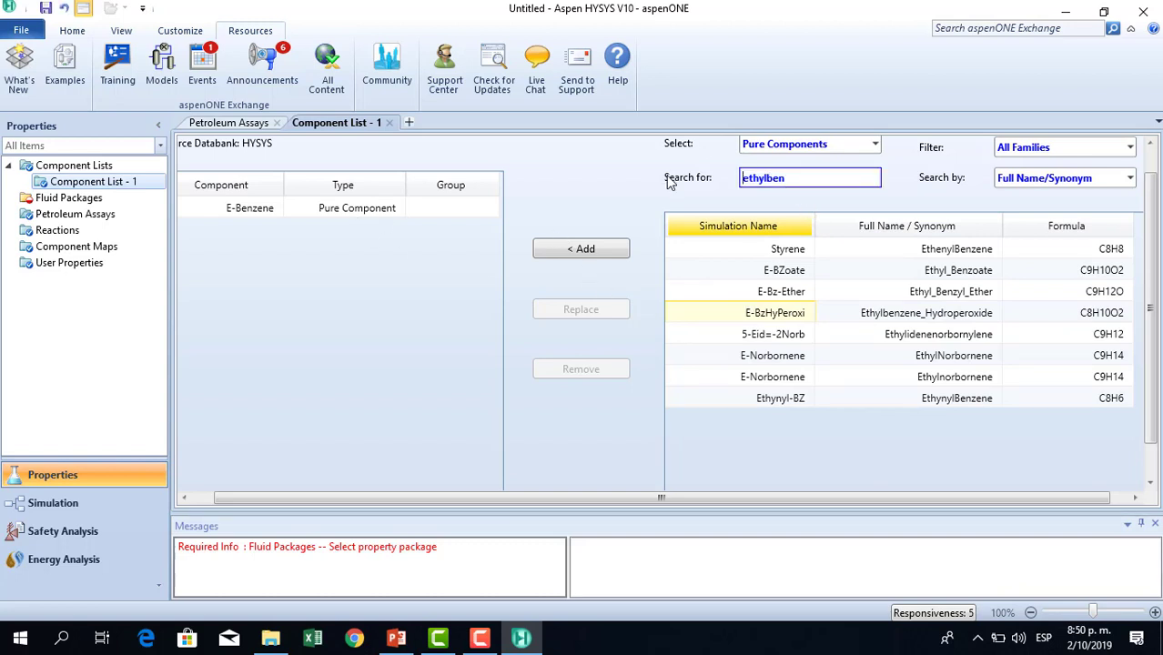
drag(810, 175, 728, 174)
text(styre)
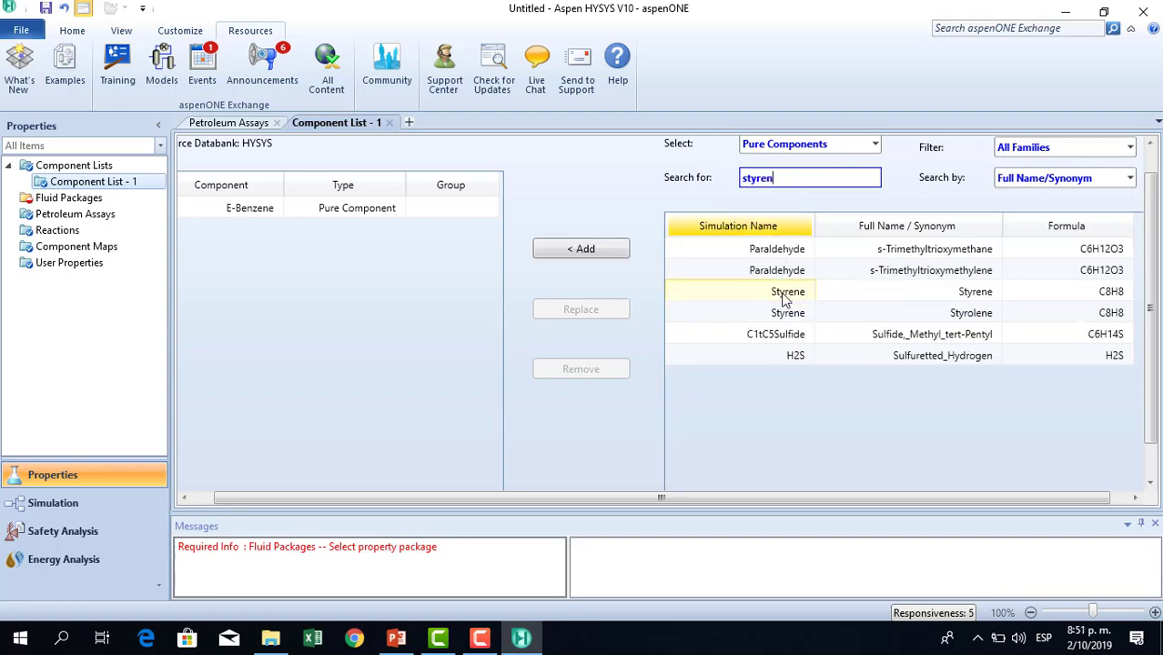
double_click(784, 292)
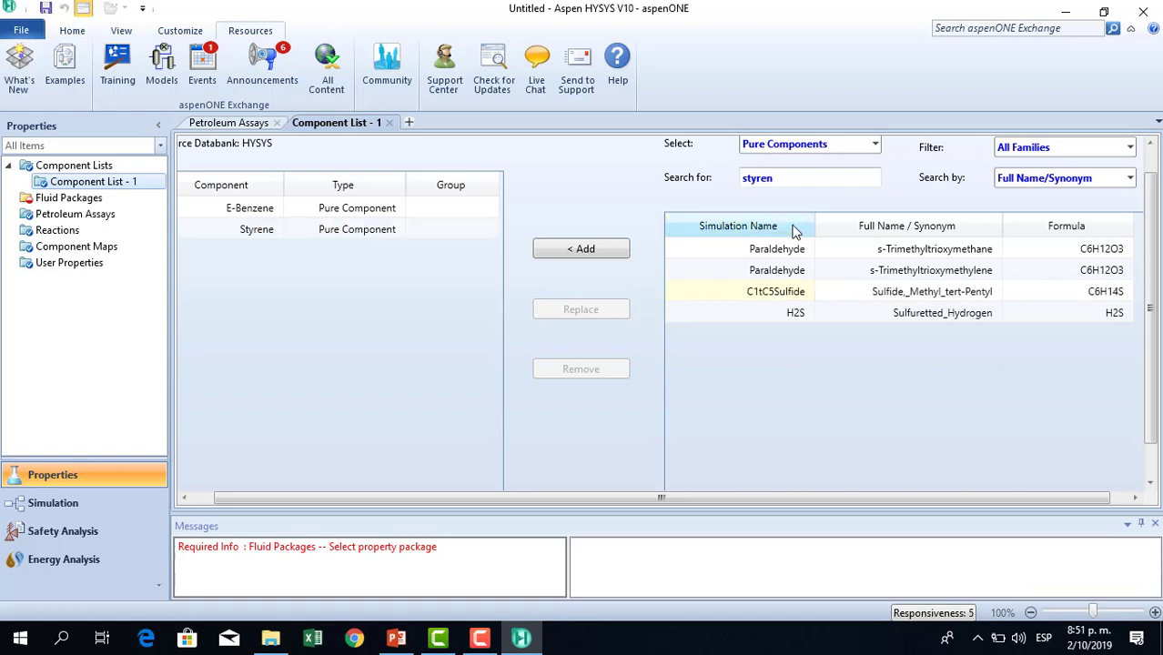
click(745, 178)
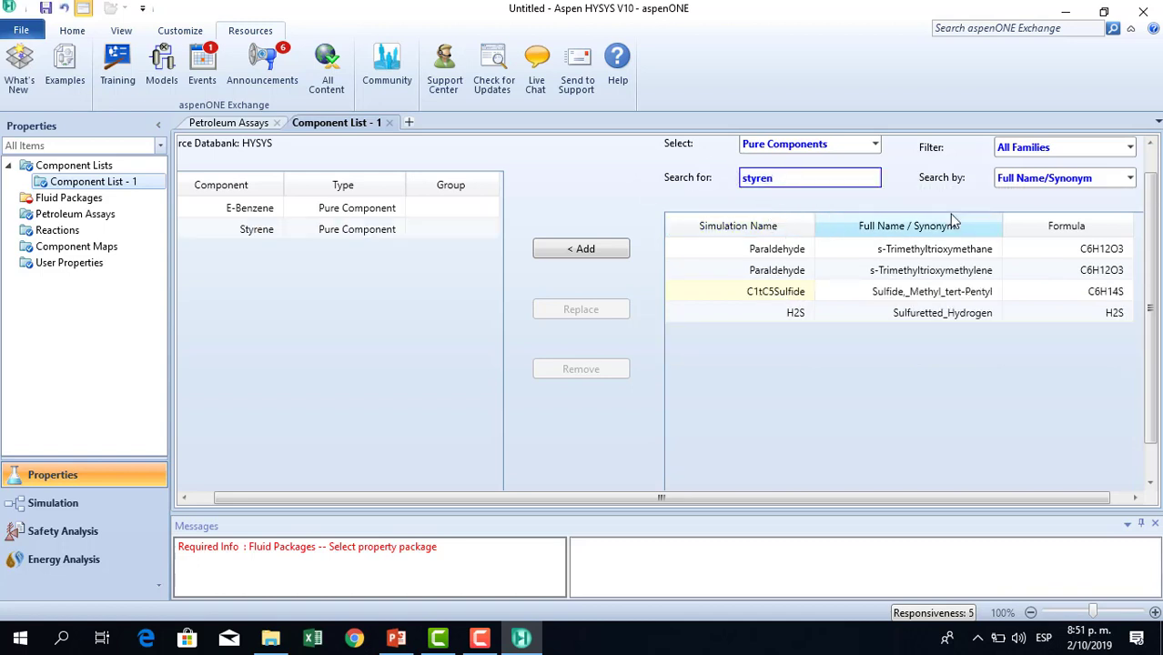
click(806, 178)
key(BackSpace)
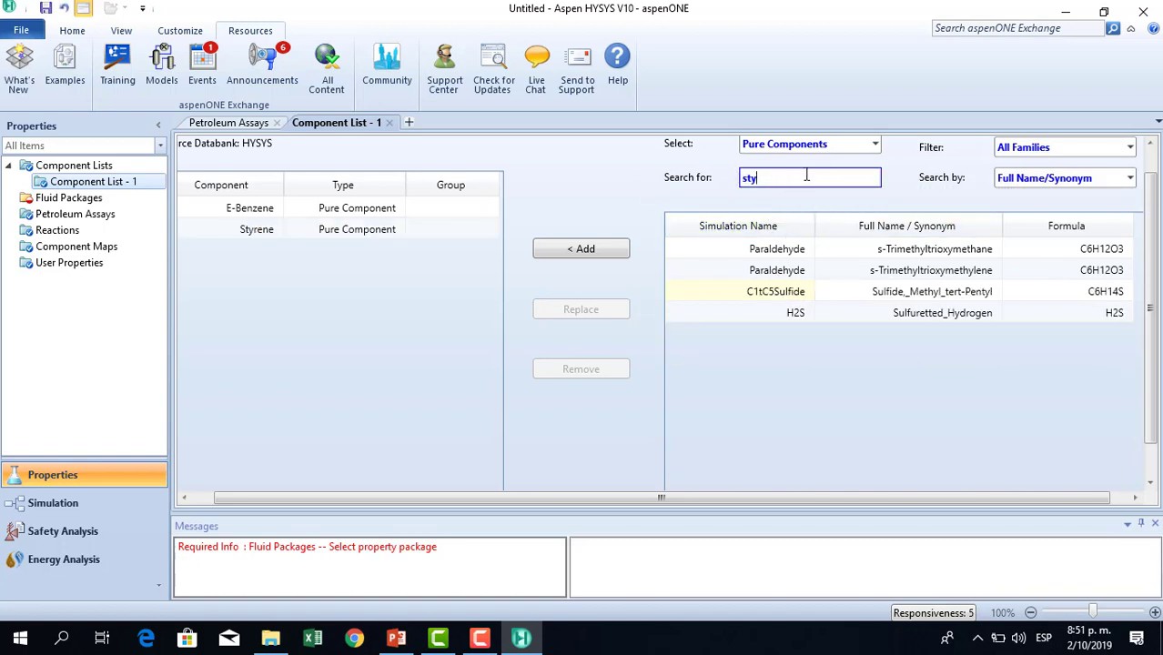
key(BackSpace)
key(BackSpace)
key(BackSpace)
text(hidrogren)
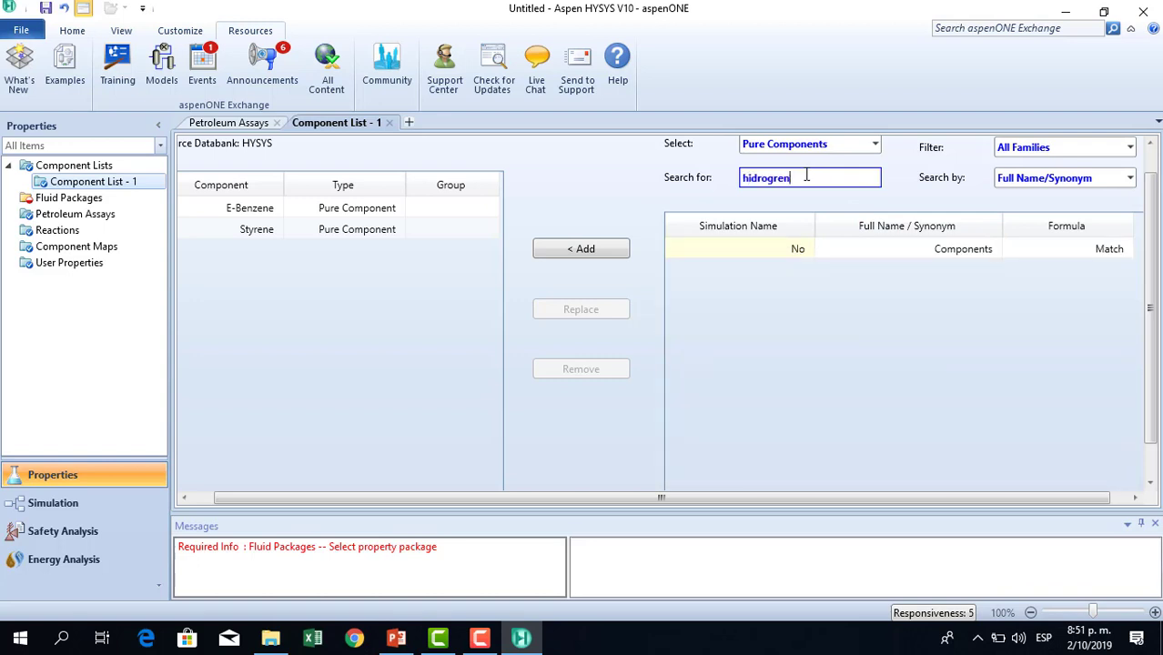
key(BackSpace)
key(BackSpace)
key(BackSpace)
text(eno)
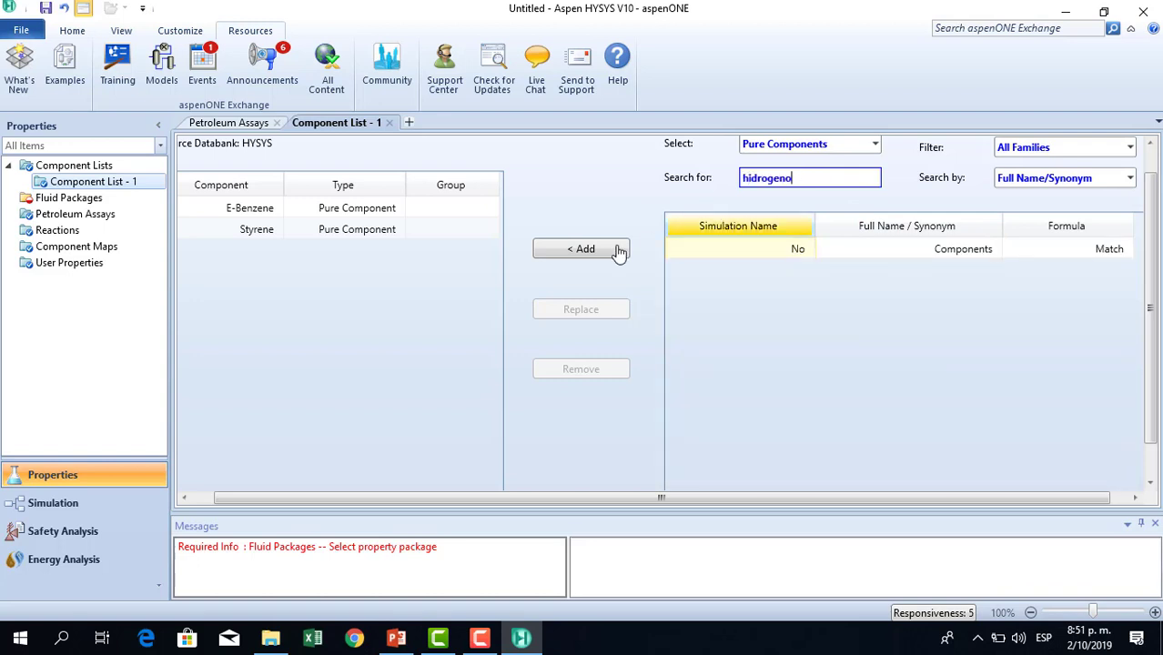
click(546, 249)
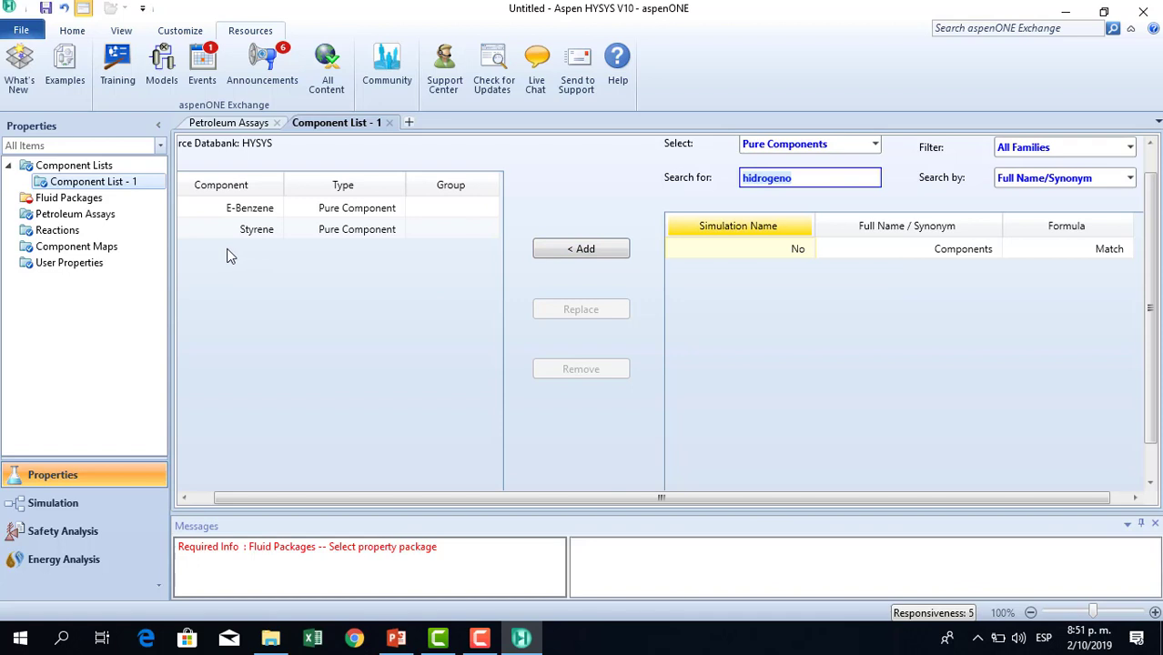
Search the databank for hydrogen and add Hydrogen to the component list.
click(585, 248)
key(BackSpace)
text(hy)
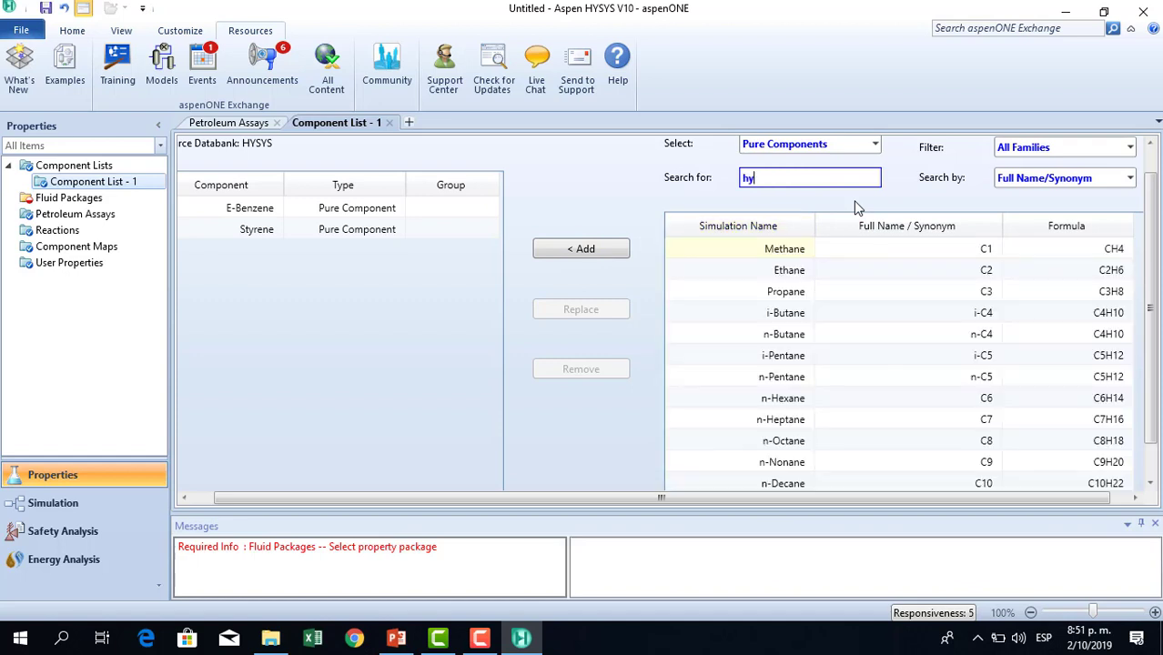
text(drog)
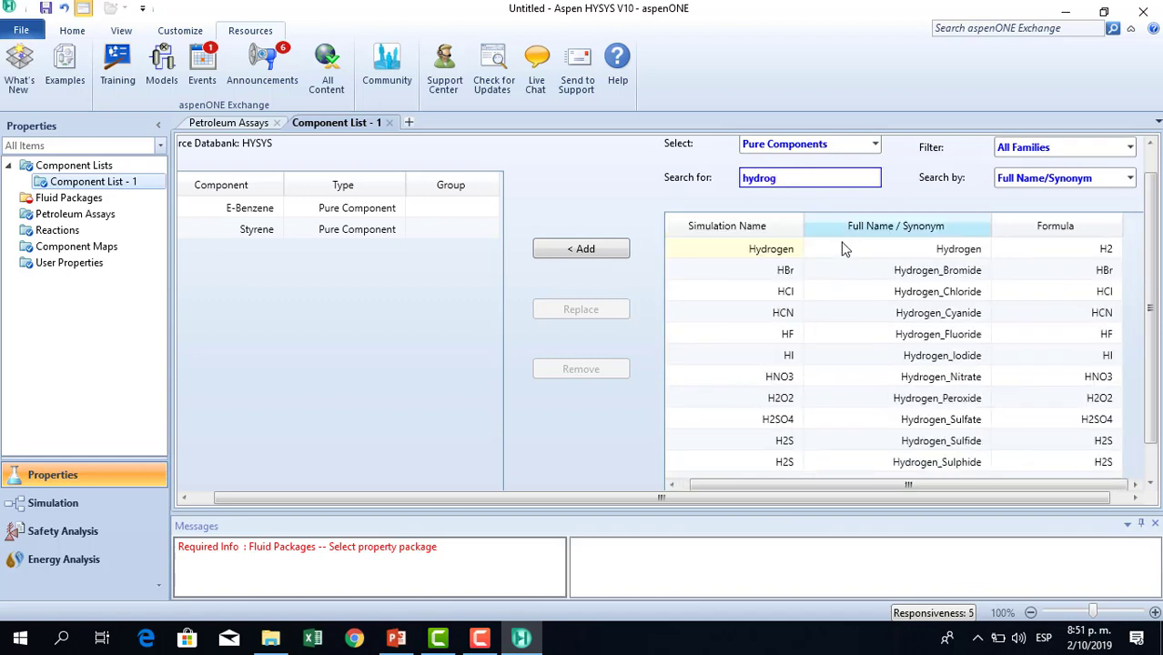
double_click(773, 255)
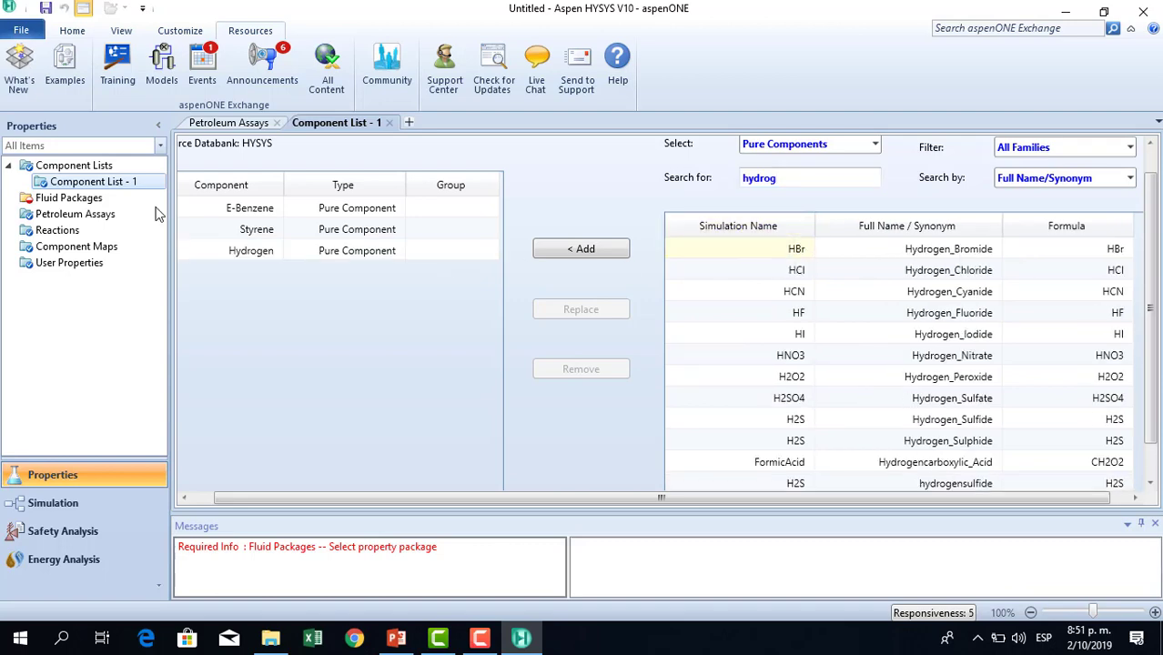
Add a new fluid package using the Peng-Robinson property package.
click(84, 199)
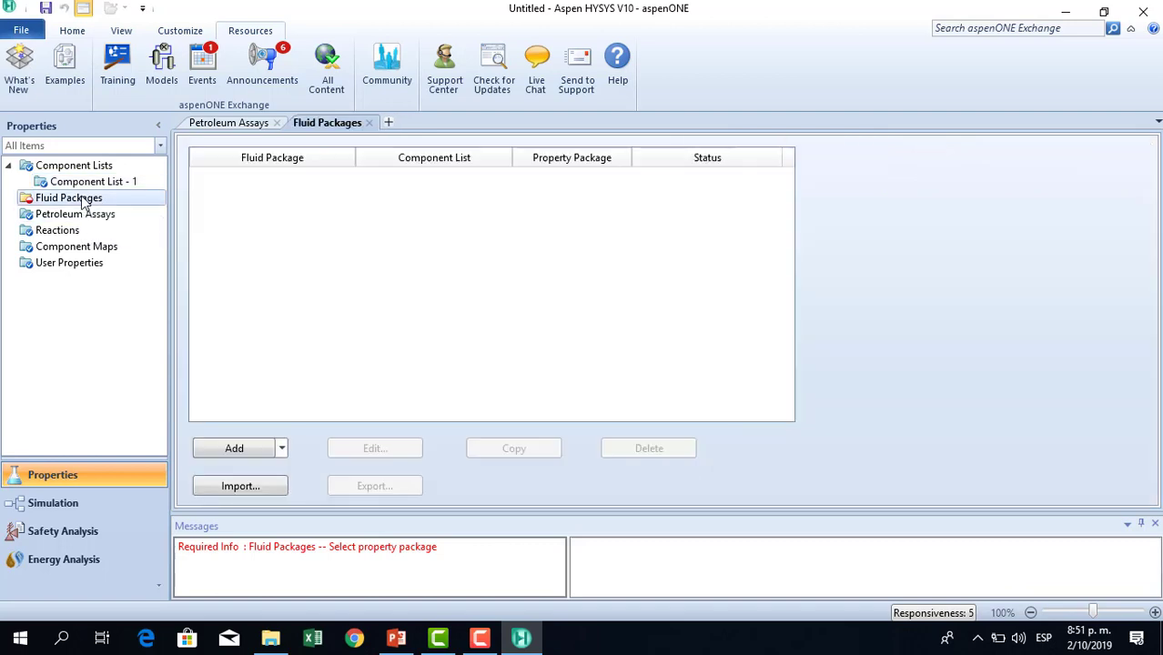
click(233, 448)
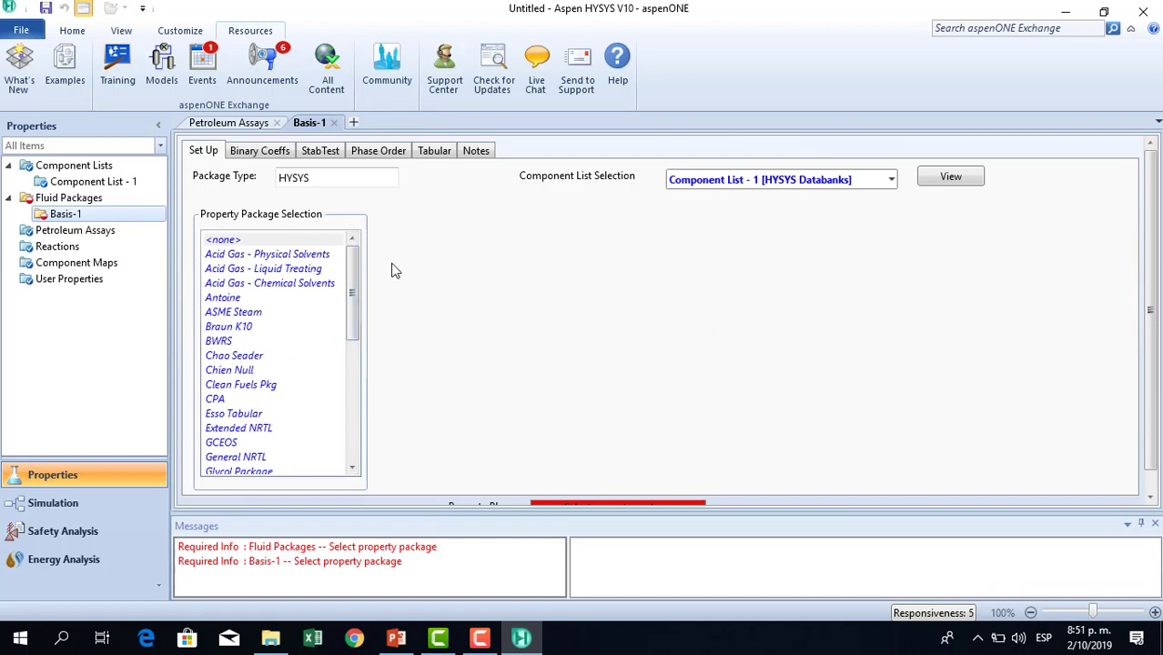
drag(355, 278, 364, 378)
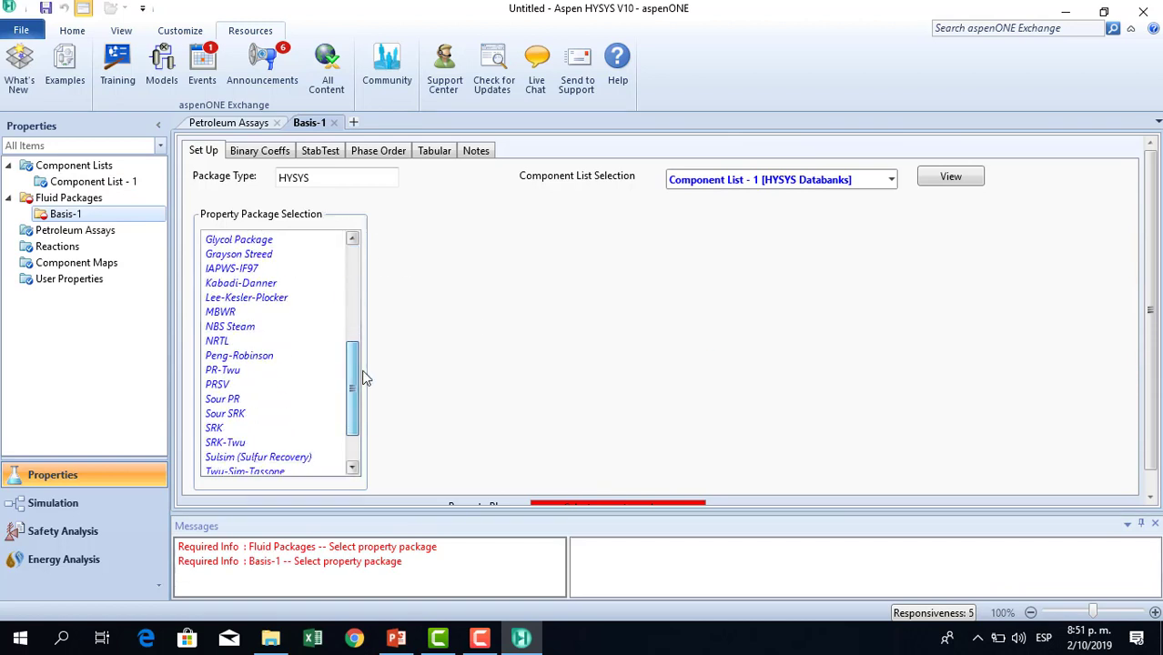
click(238, 356)
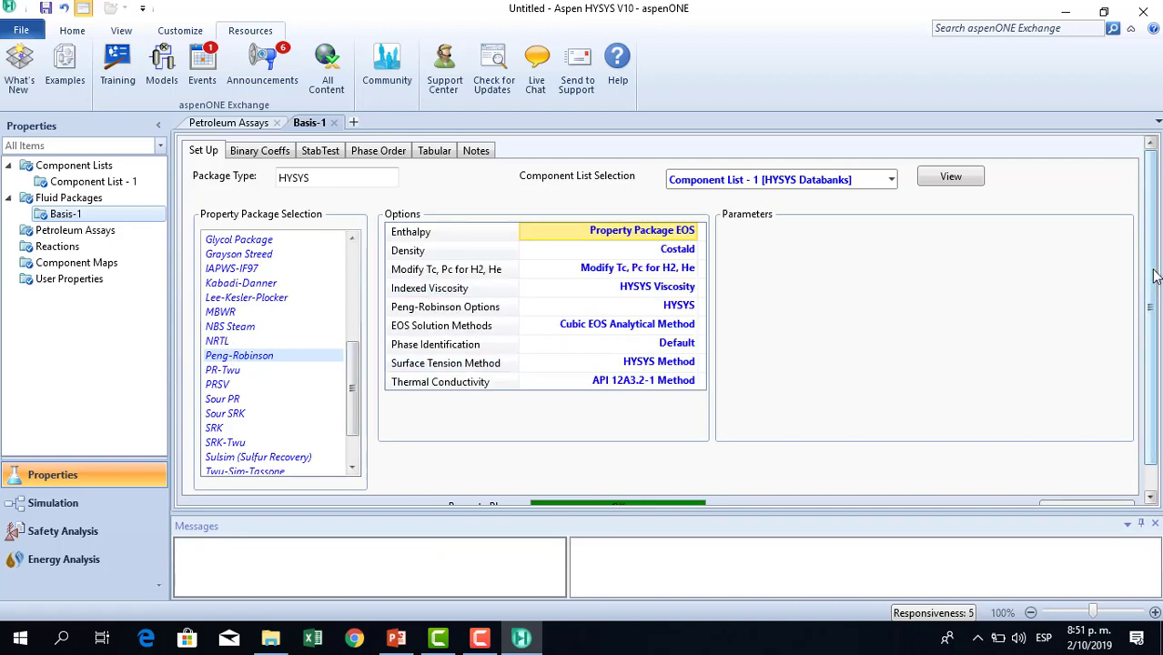
Add a new reaction set under Reactions.
scroll(1156, 279, down, 1)
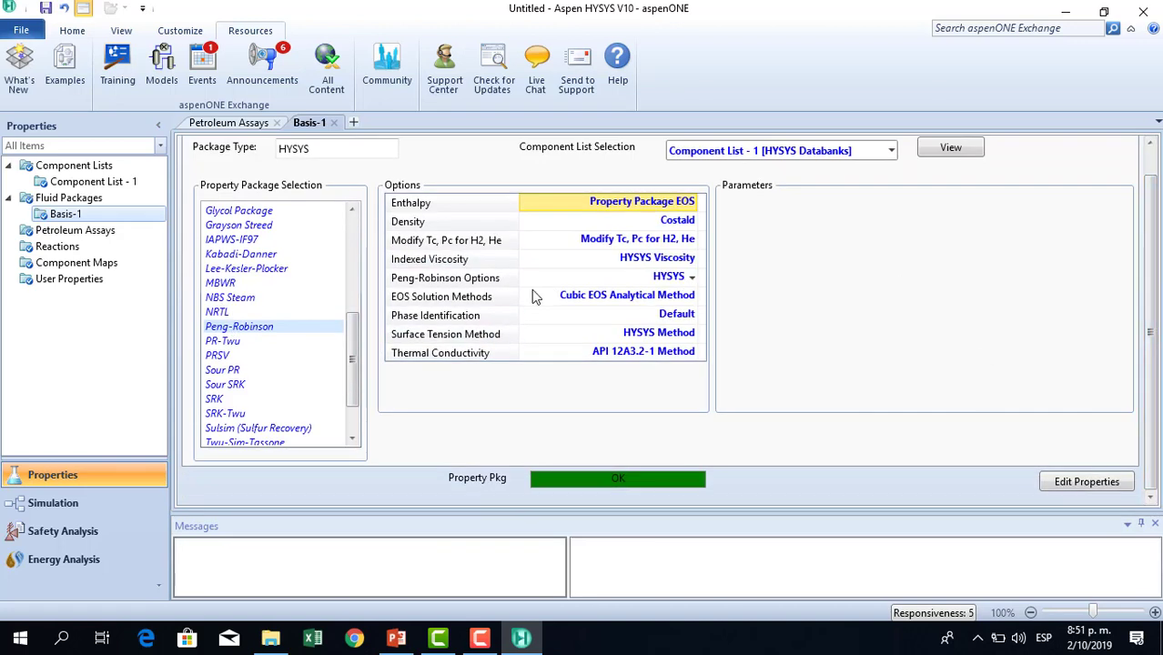
click(53, 248)
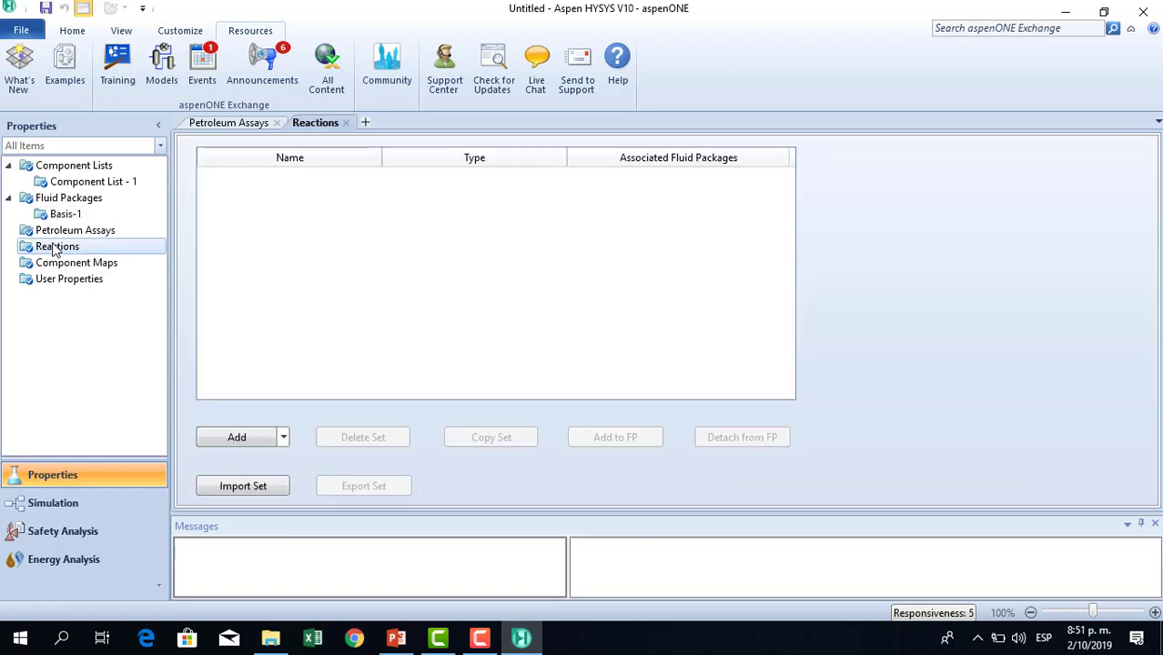
click(243, 438)
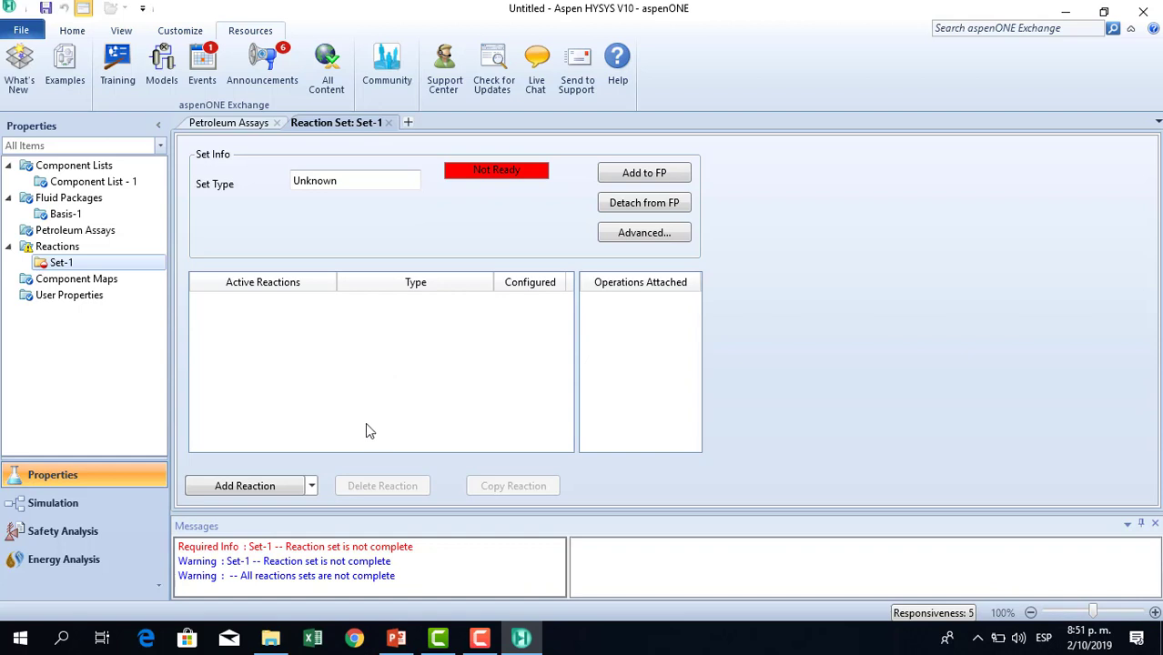
Add a Kinetic reaction to the reaction set and close the reaction type dialog.
click(245, 486)
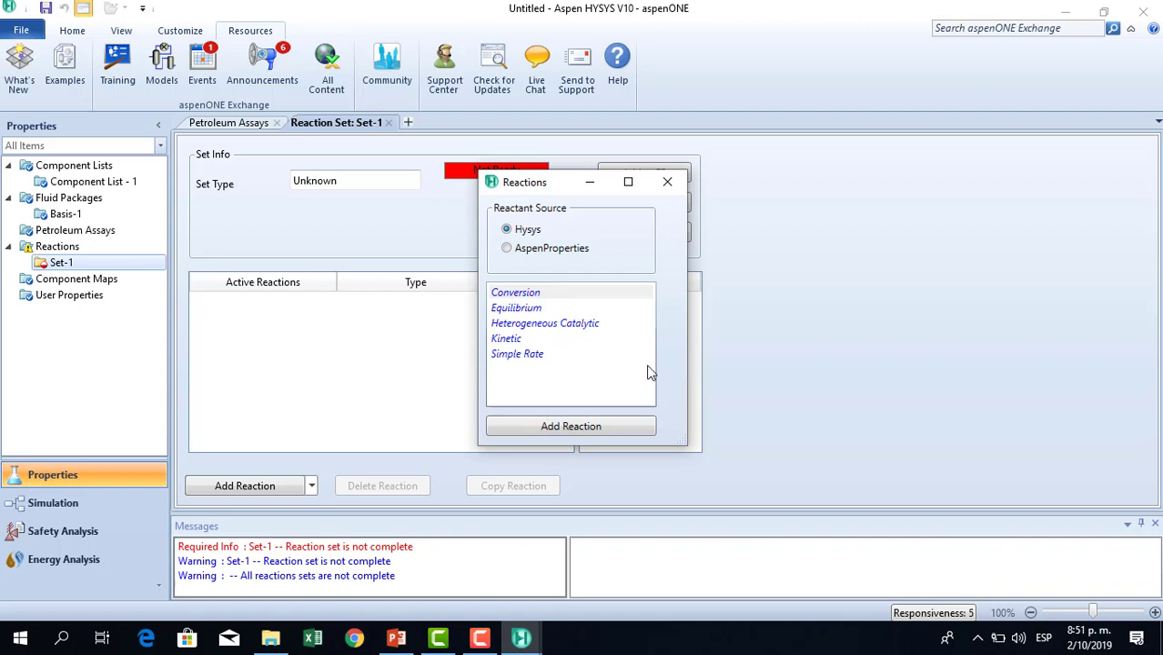
click(516, 343)
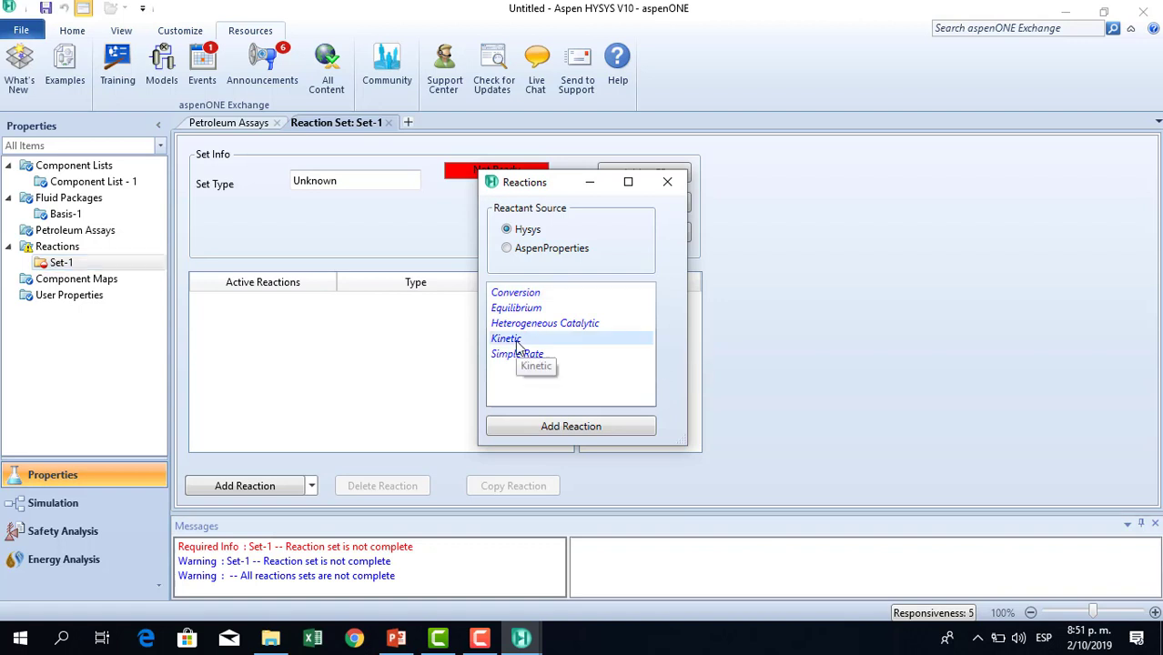
click(587, 434)
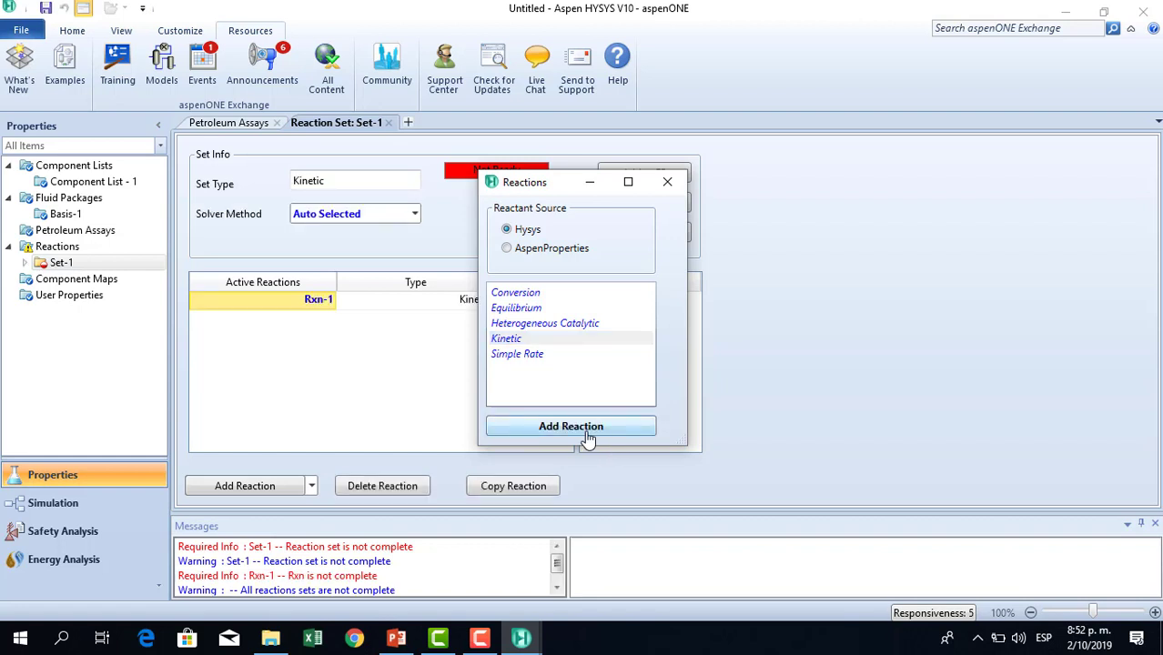
click(680, 182)
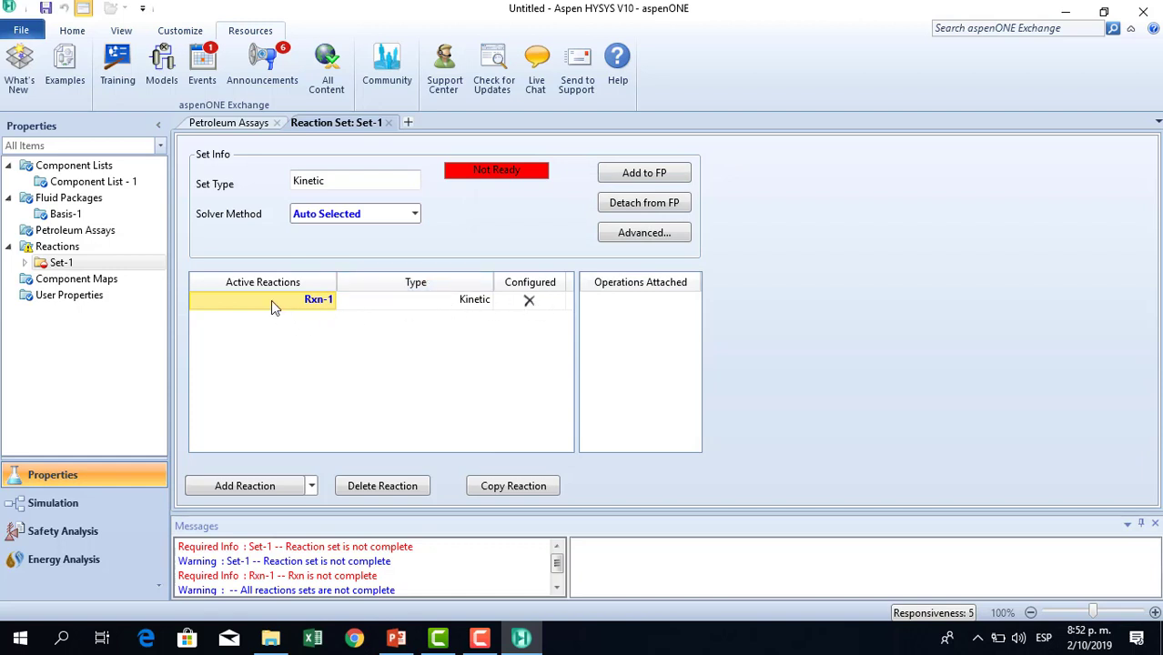
Rename the kinetic reaction as CLASE SIMULACION.
text(CLA)
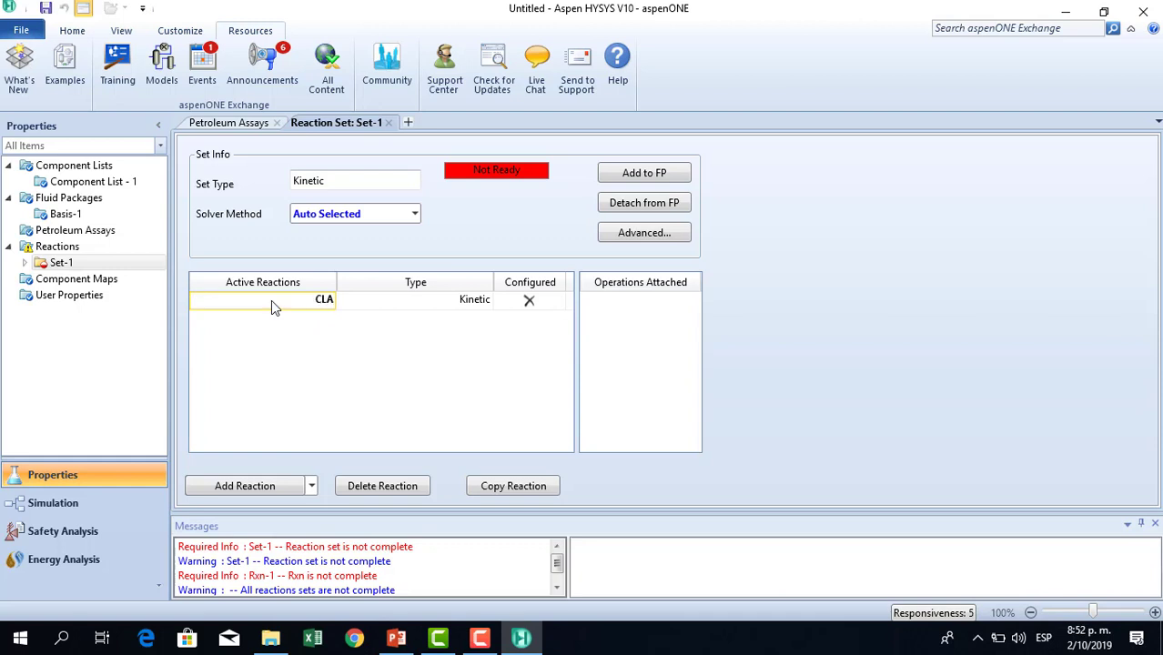
text(SE SIMULACION)
click(369, 303)
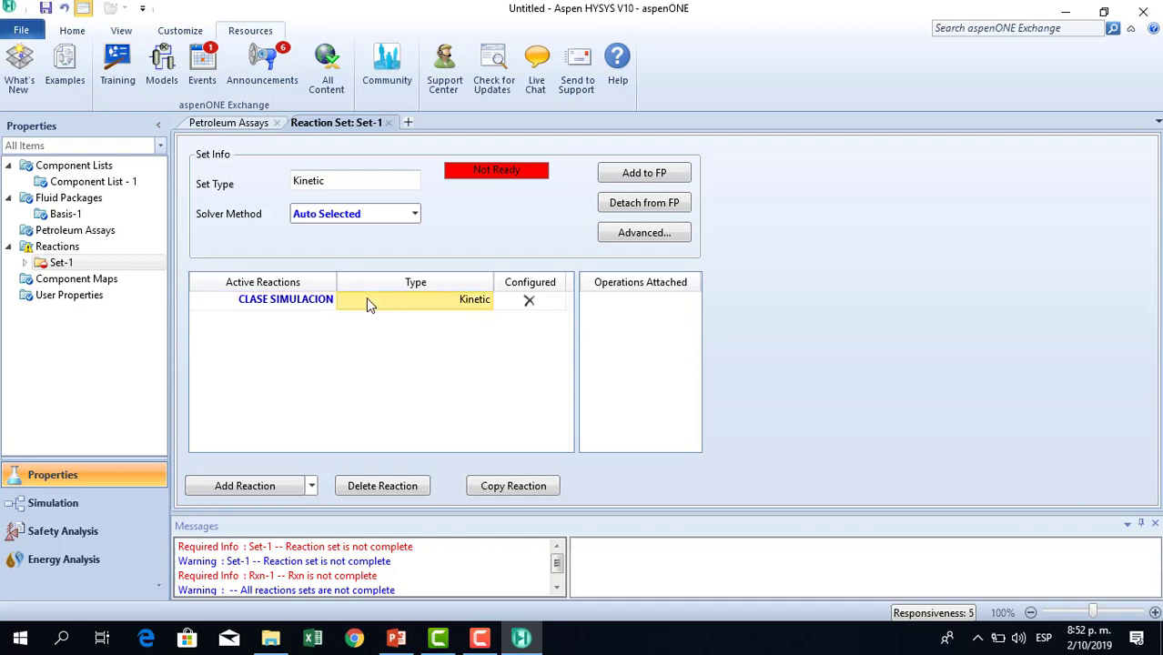
Open the CLASE SIMULACION reaction and add E-Benzene, Styrene and Hydrogen to its stoichiometry table.
double_click(311, 300)
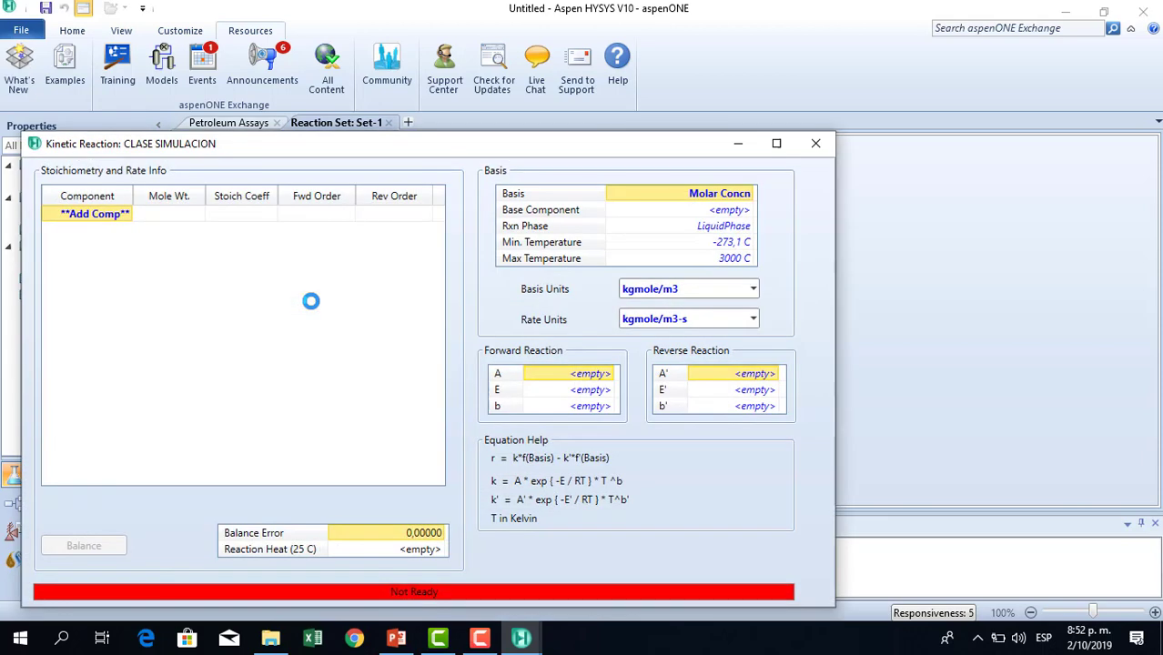
click(776, 143)
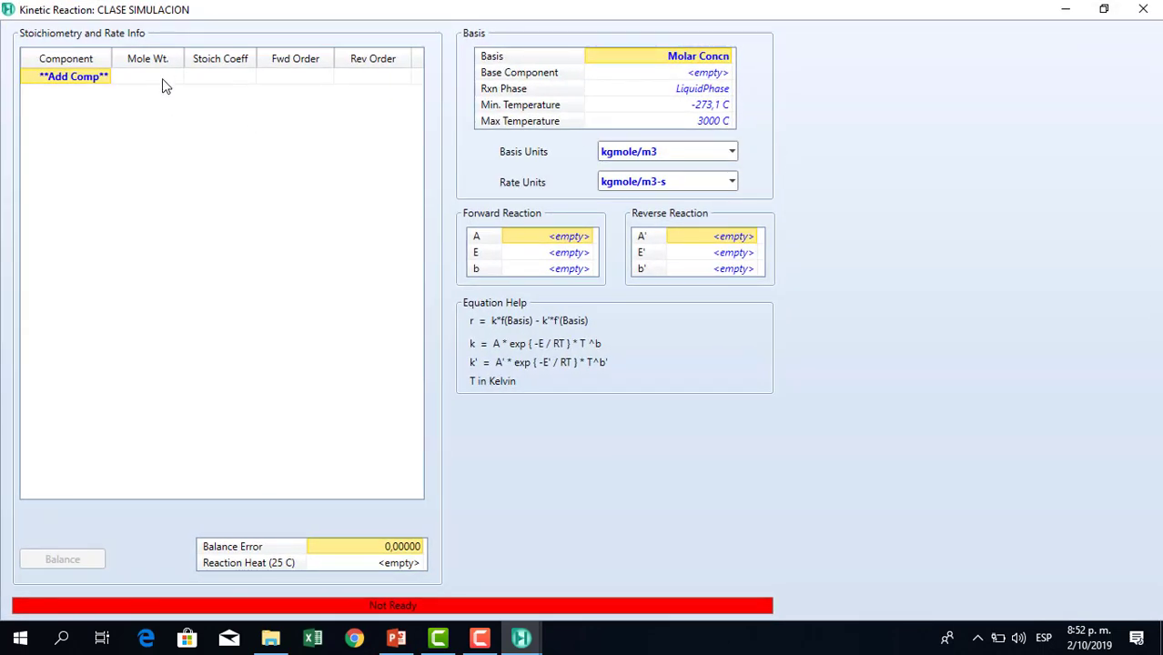
click(113, 80)
click(106, 79)
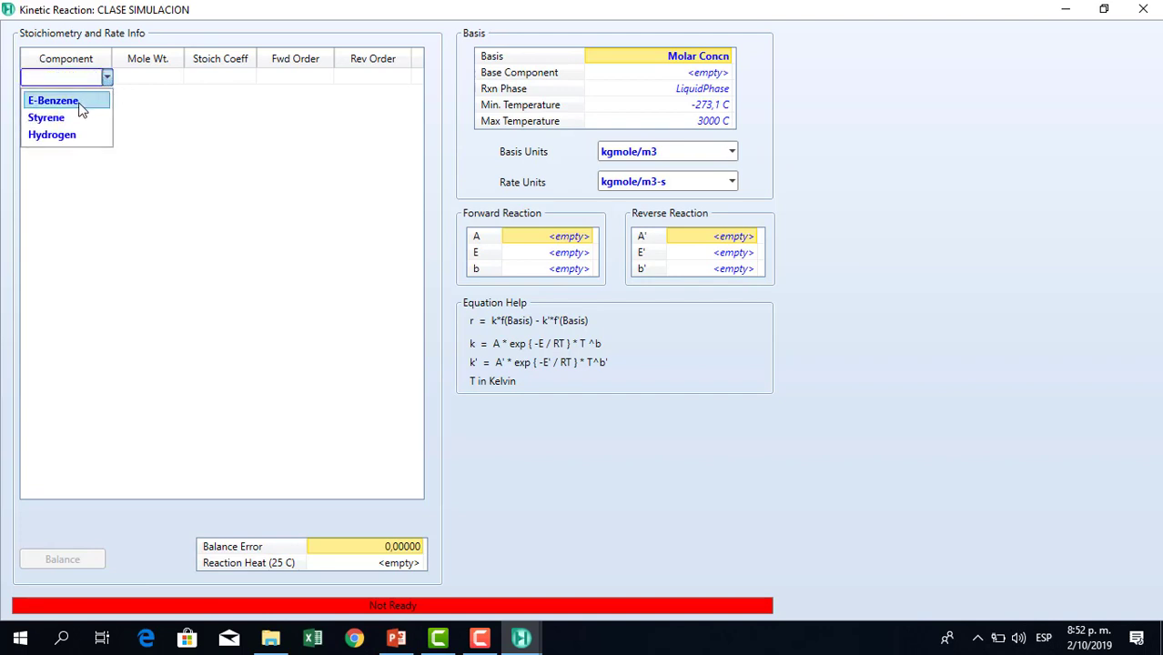
click(91, 102)
click(105, 94)
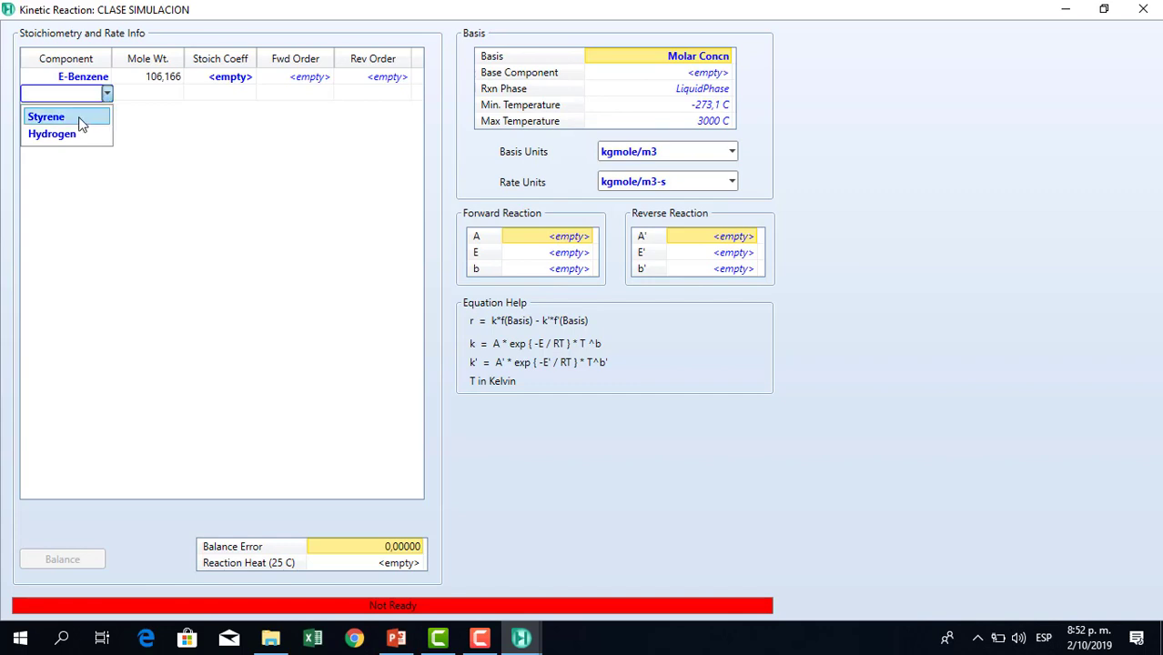
click(80, 124)
click(108, 109)
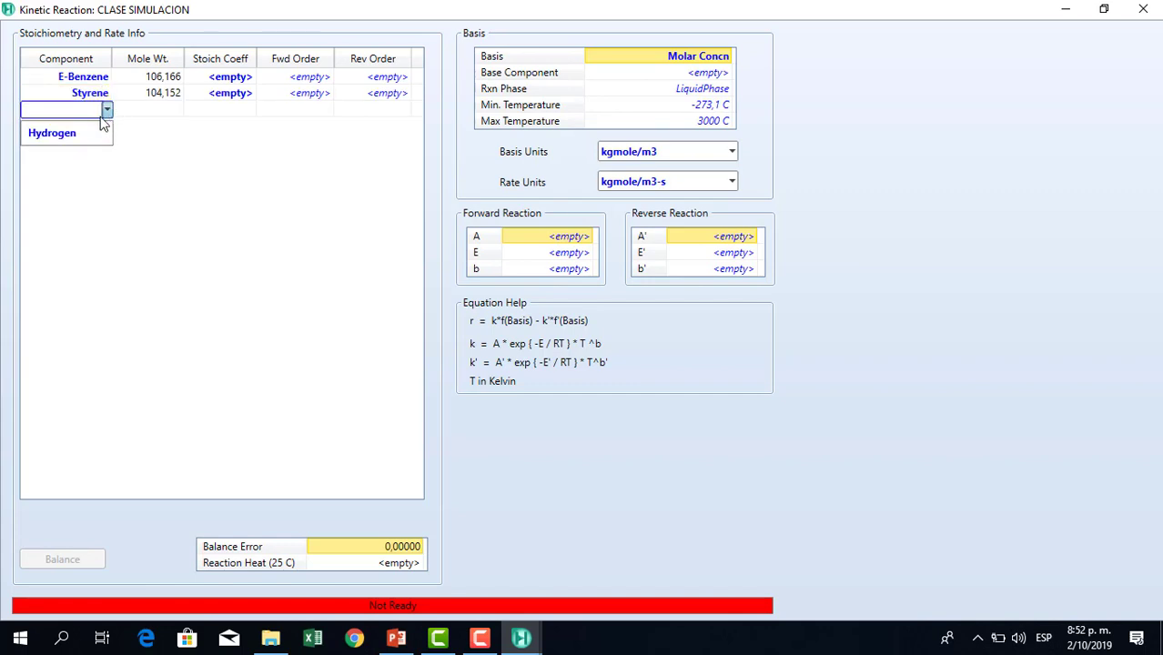
click(81, 133)
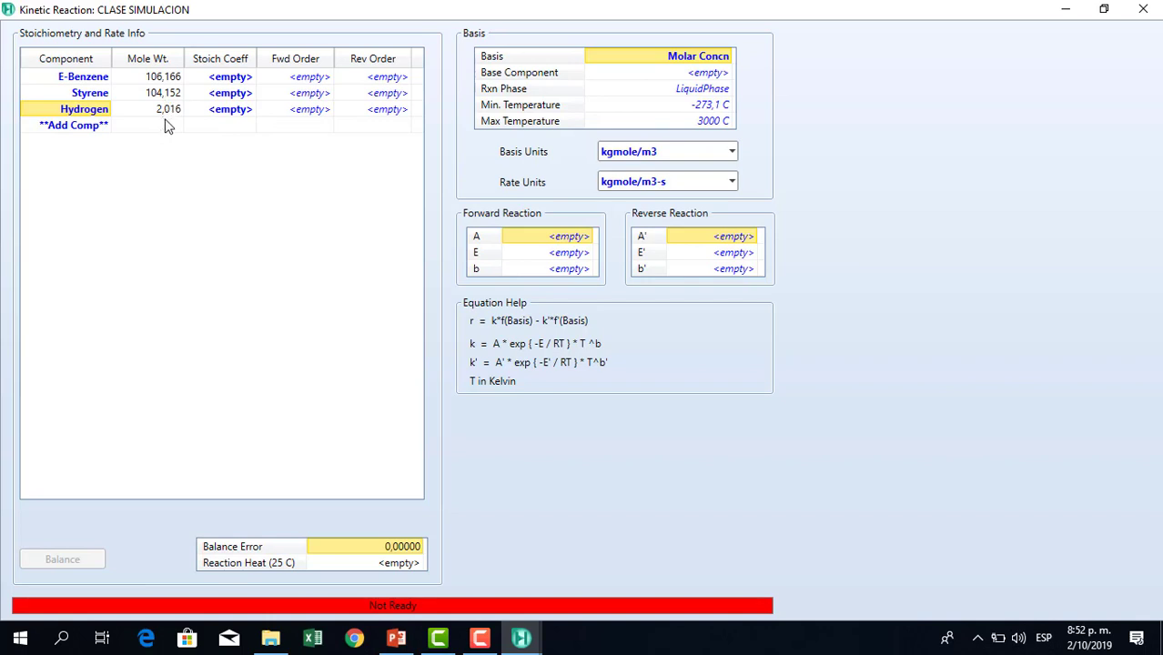
Set the stoichiometric coefficients to -1 for E-Benzene, 1 for Styrene and 1 for Hydrogen.
click(230, 79)
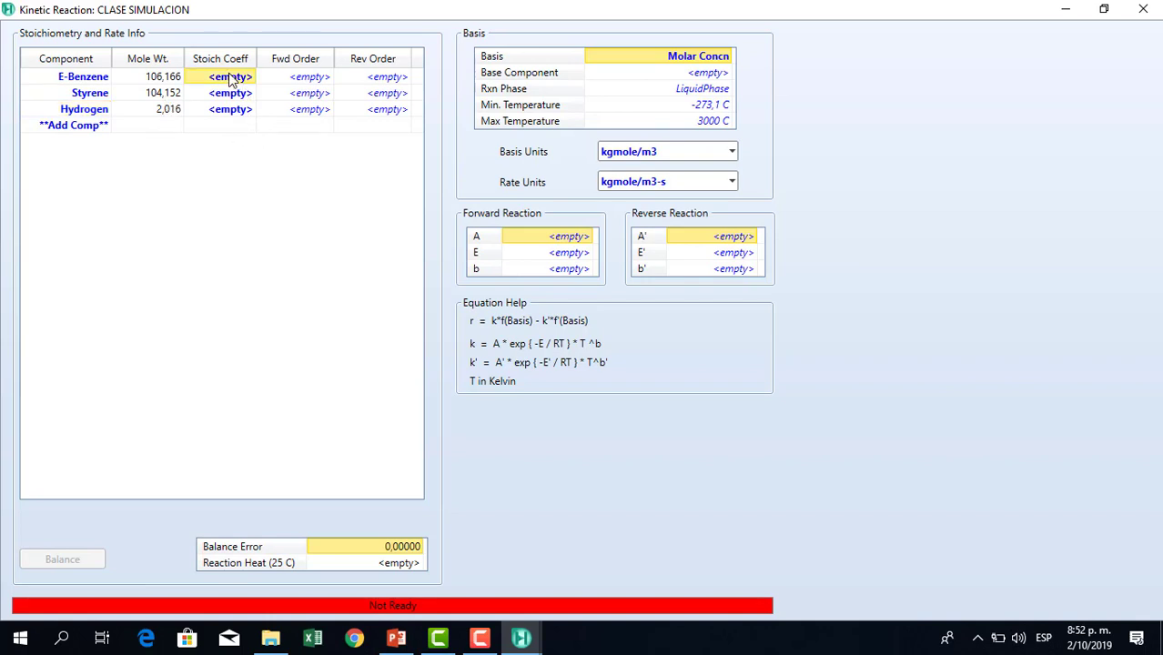
text(-1)
key(Return)
text(1)
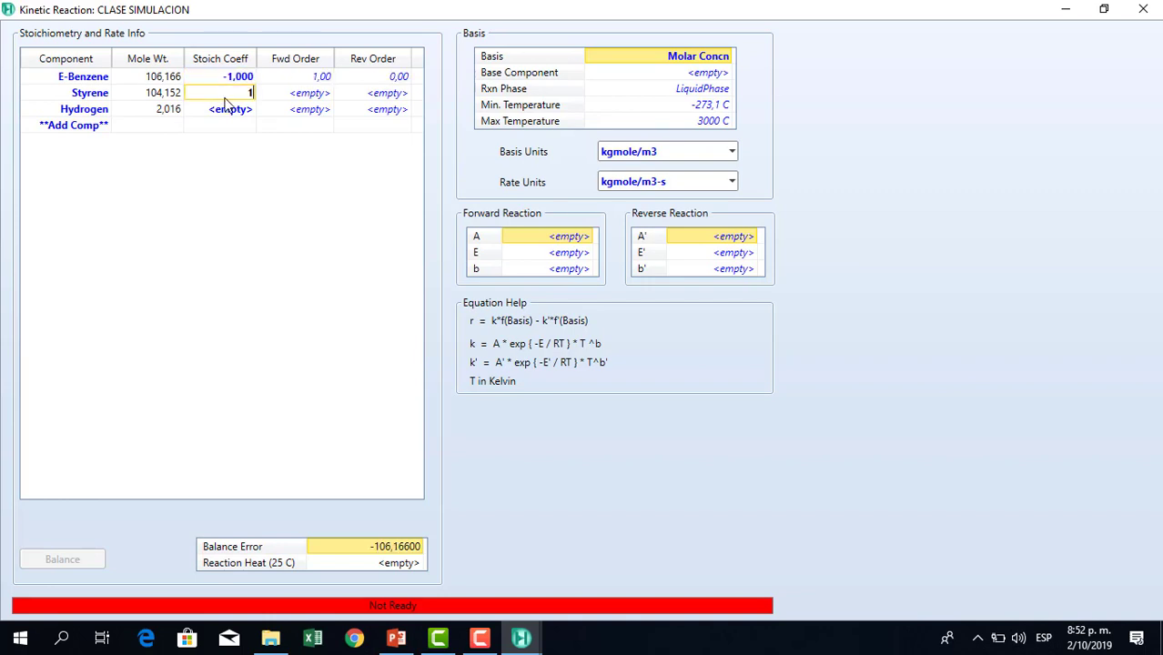
text(1)
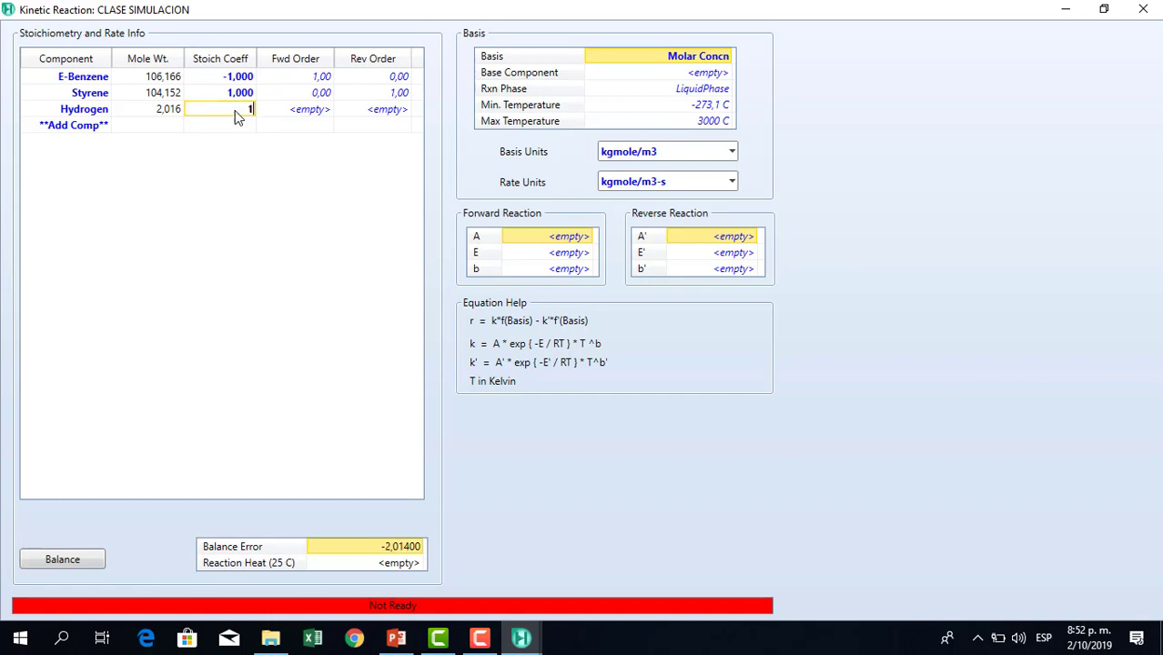
click(262, 114)
click(249, 105)
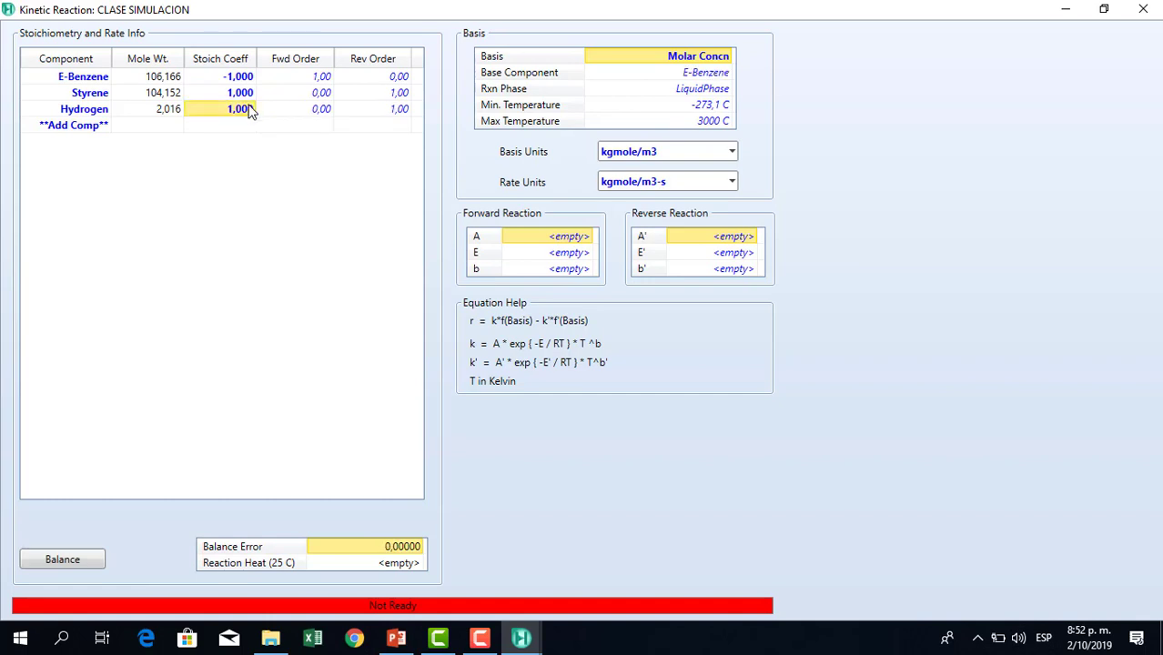
click(251, 110)
text(3)
key(Return)
text(1)
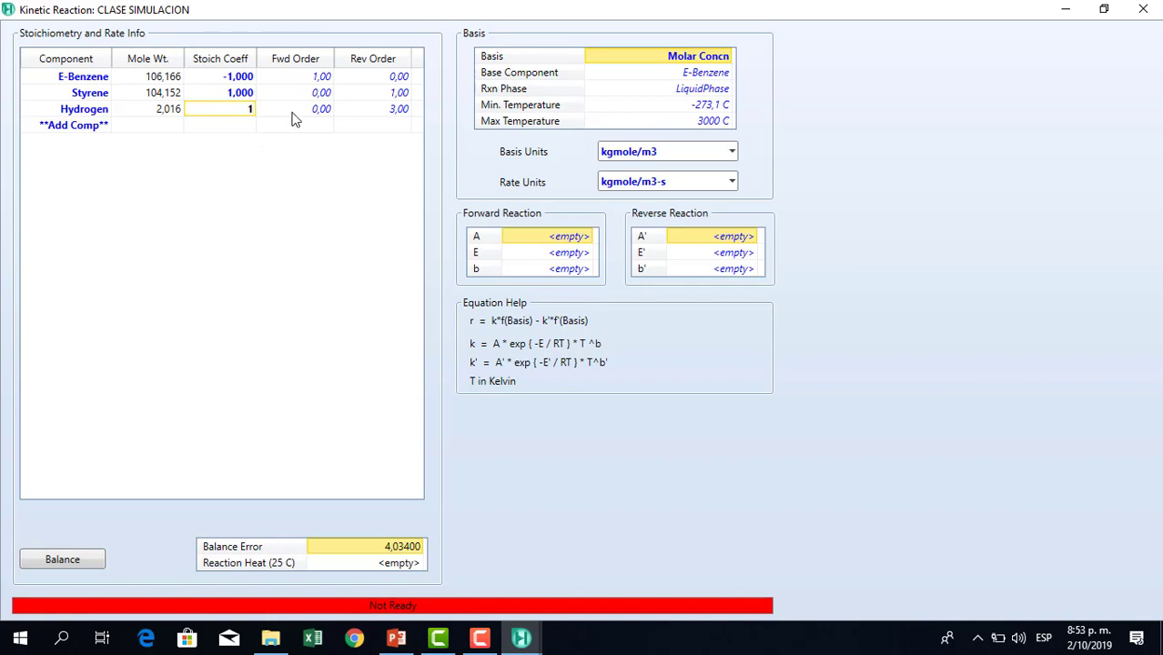
click(293, 113)
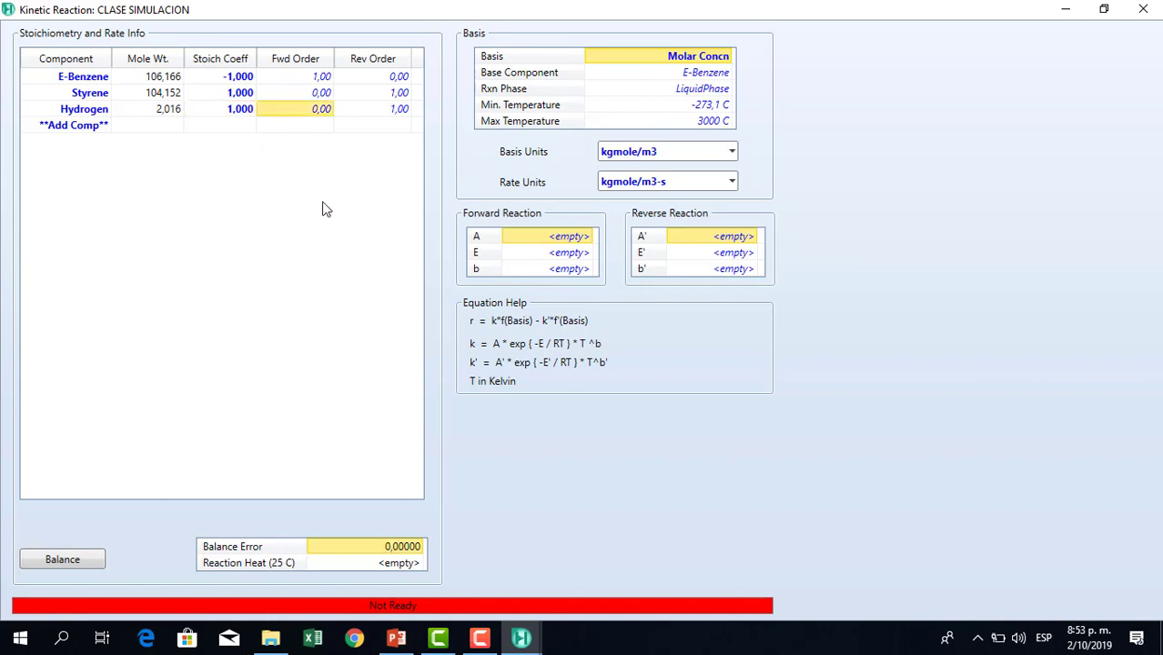
Set the kinetic reaction's basis to Partial Pres.
click(324, 95)
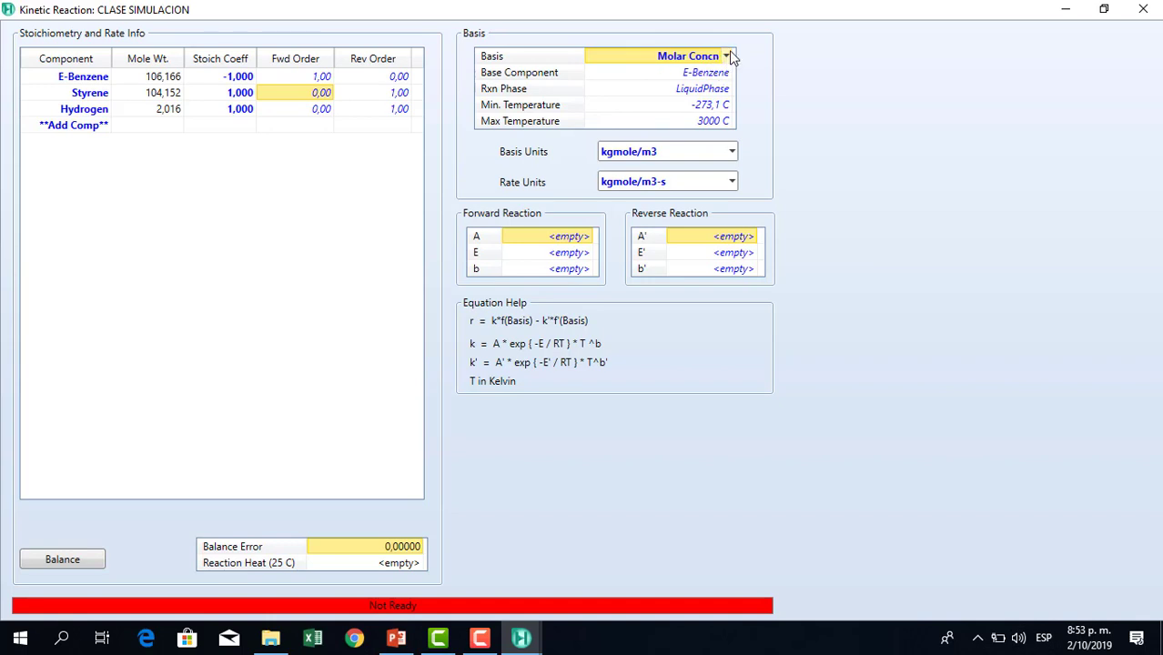
click(728, 57)
click(651, 97)
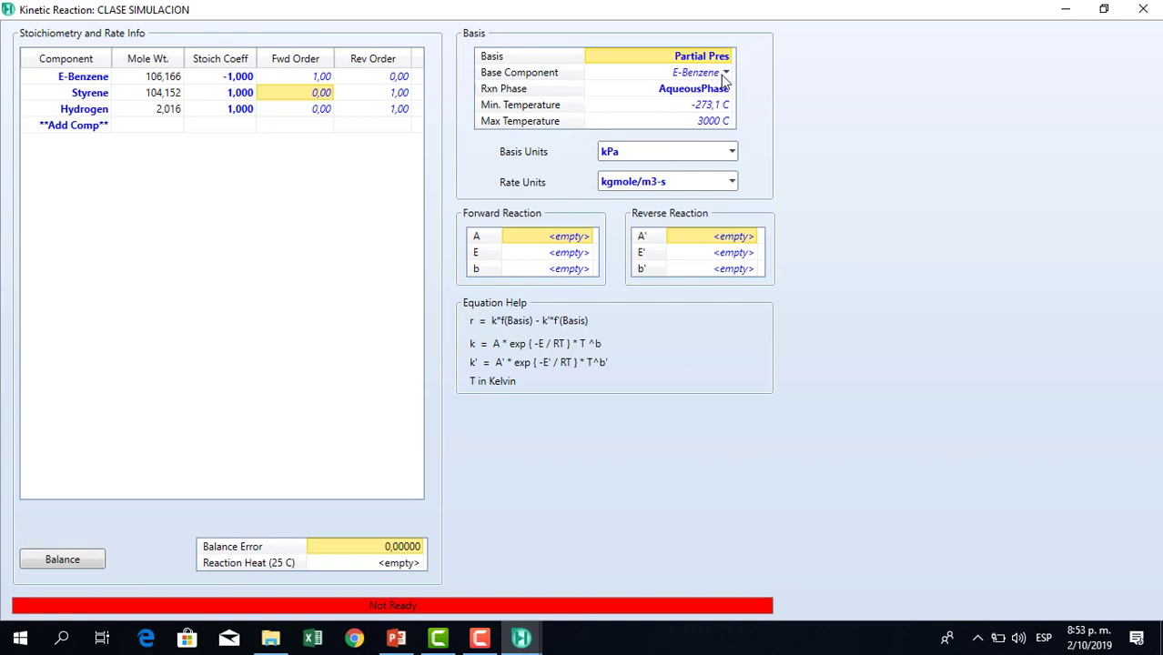
Set the reaction phase to VapourPhase and the rate units to gmole/L-s.
click(727, 89)
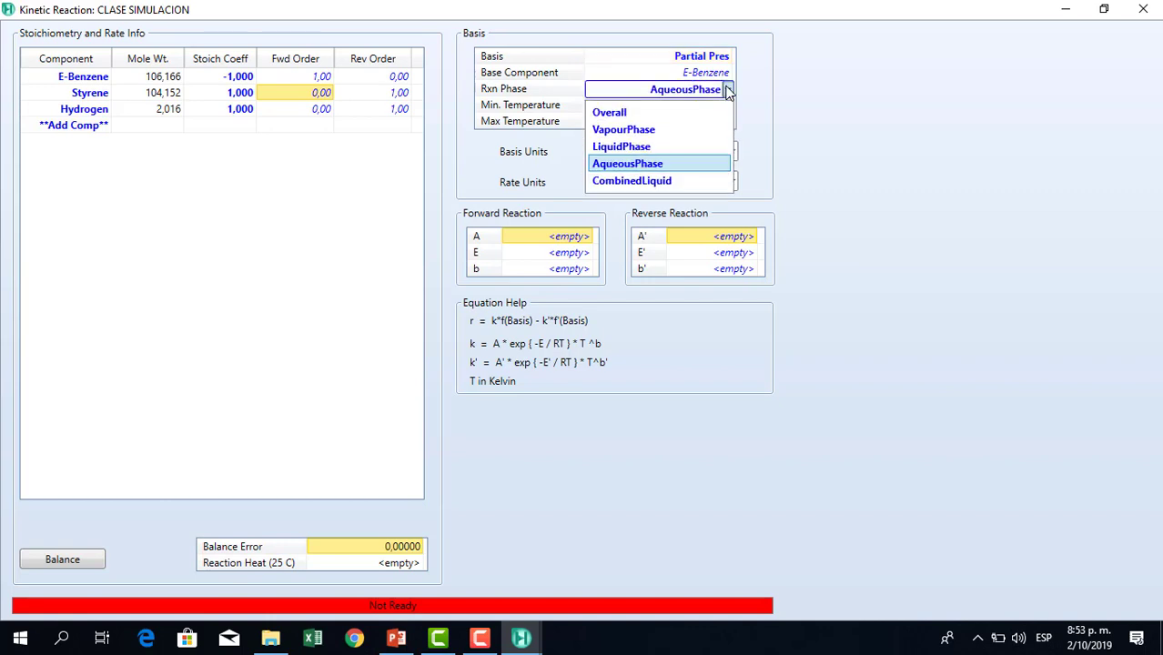
click(651, 130)
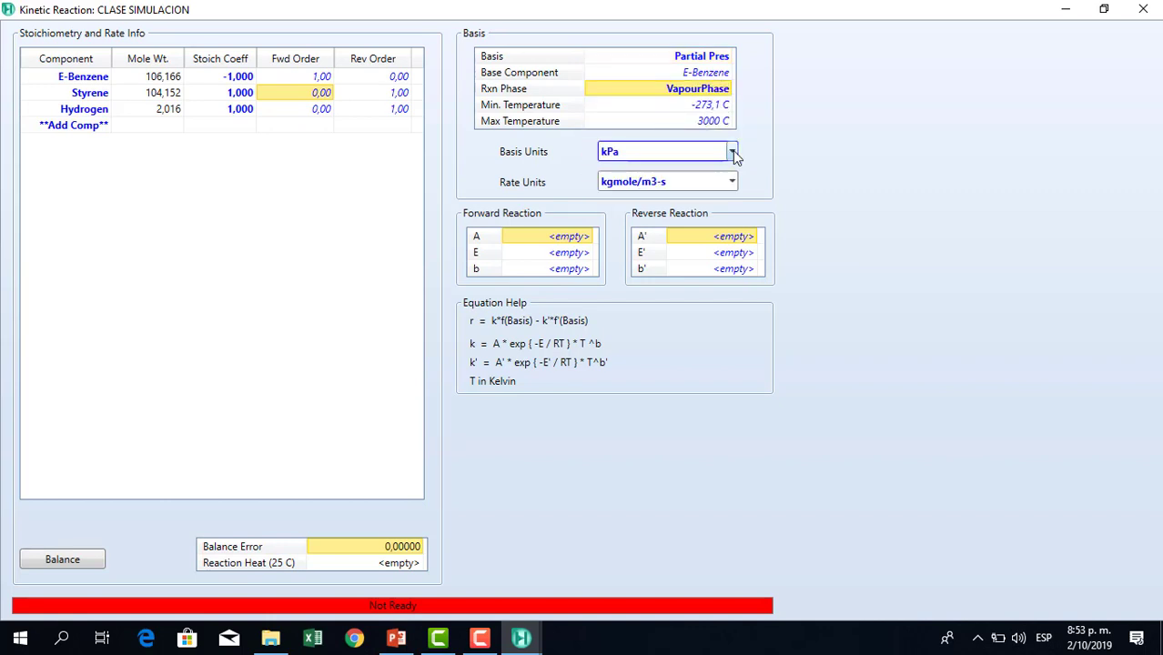
click(732, 182)
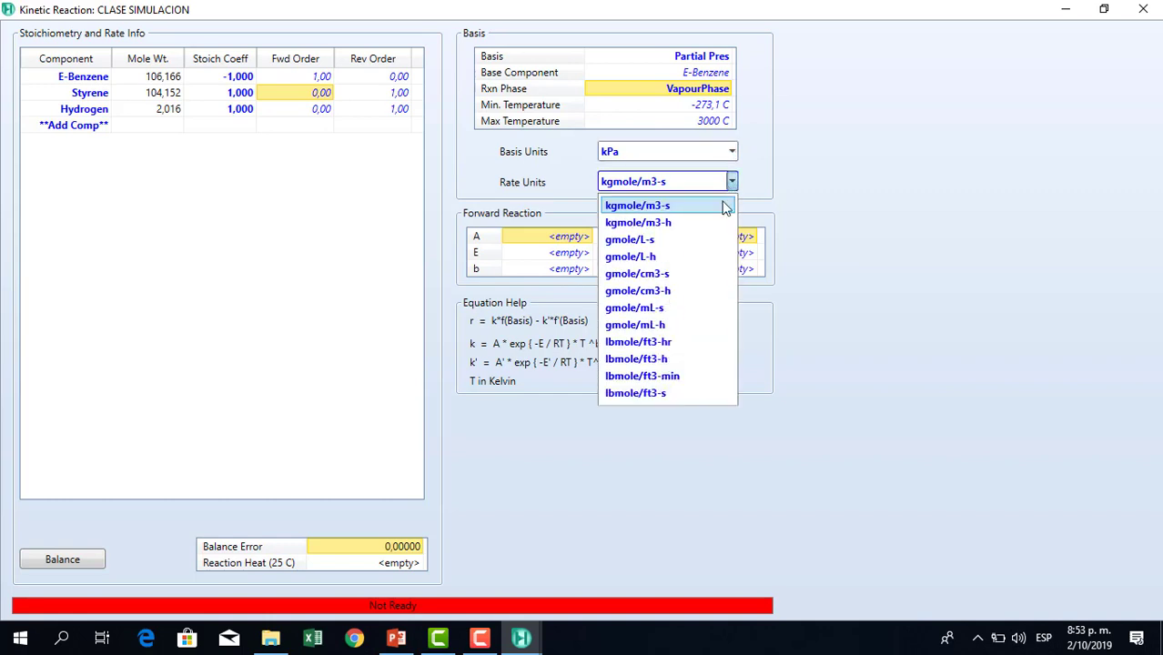
click(672, 240)
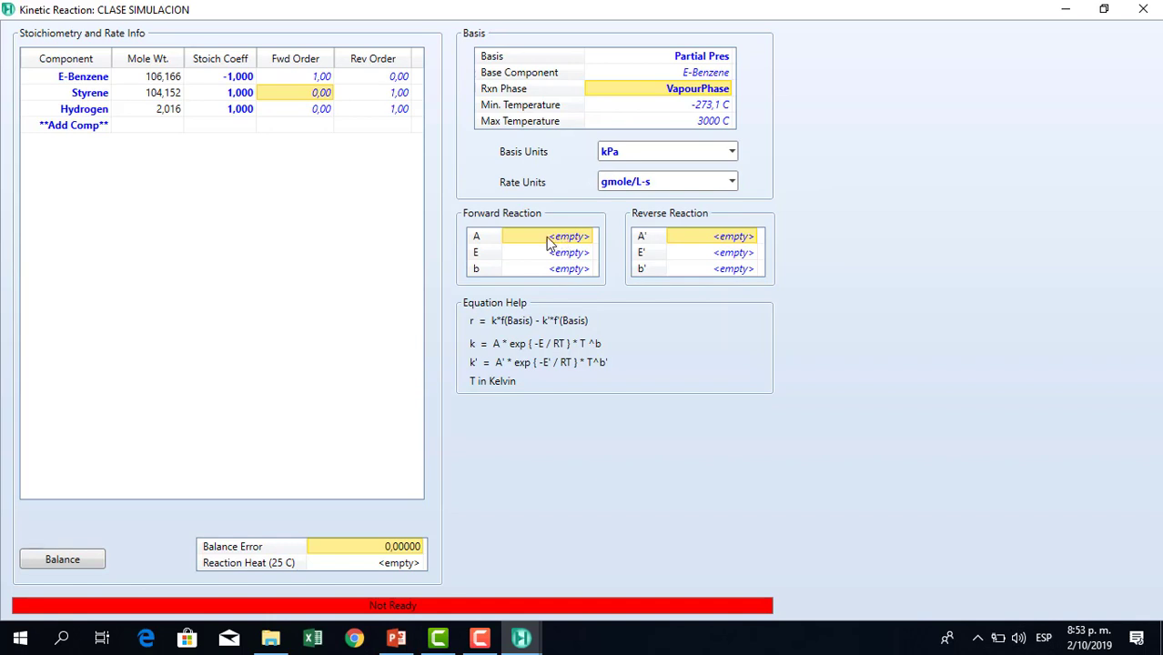
Consult the tutorial slides for the forward reaction's kinetic parameters, returning to the kinetic reaction window.
click(410, 640)
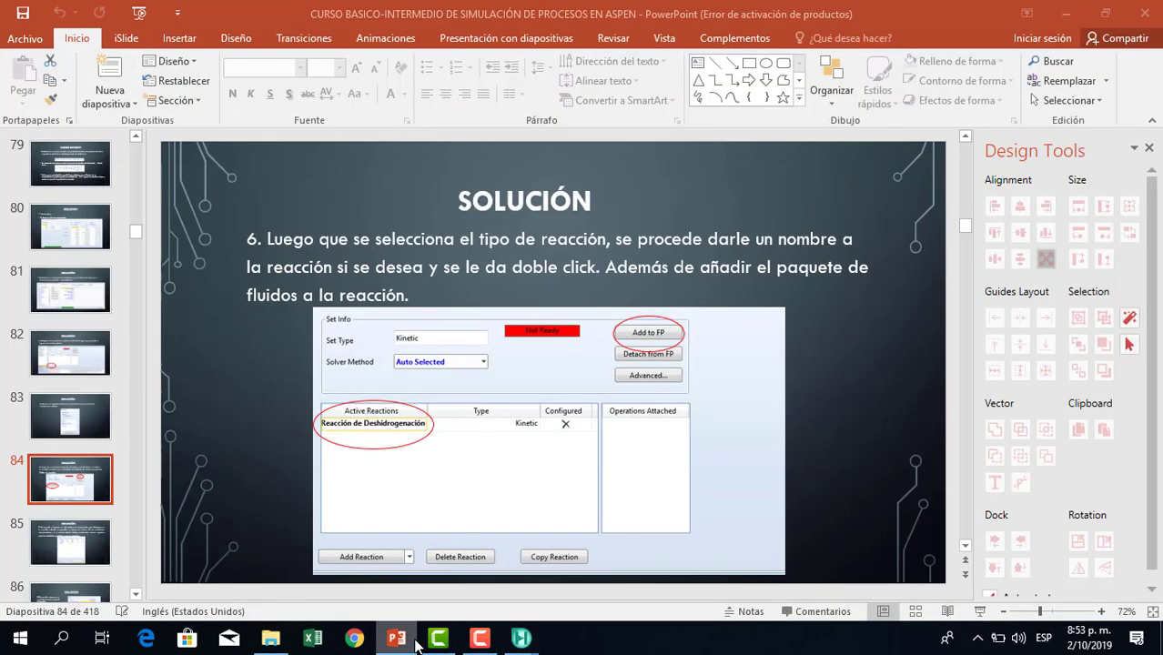
key(Down)
key(Down)
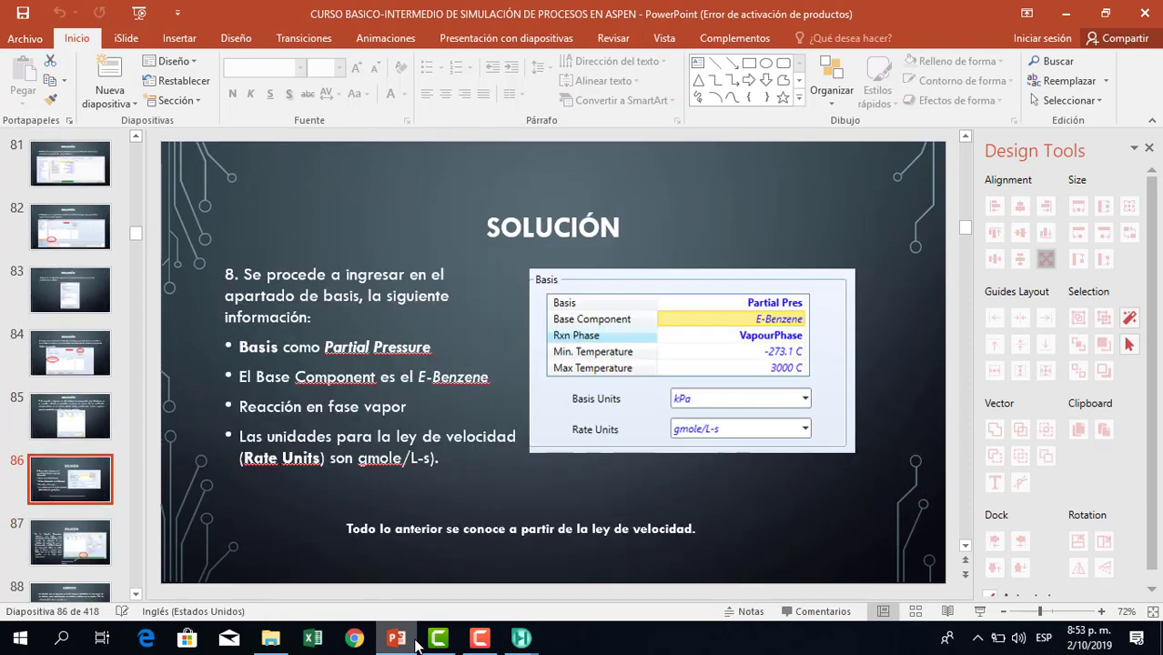
key(Down)
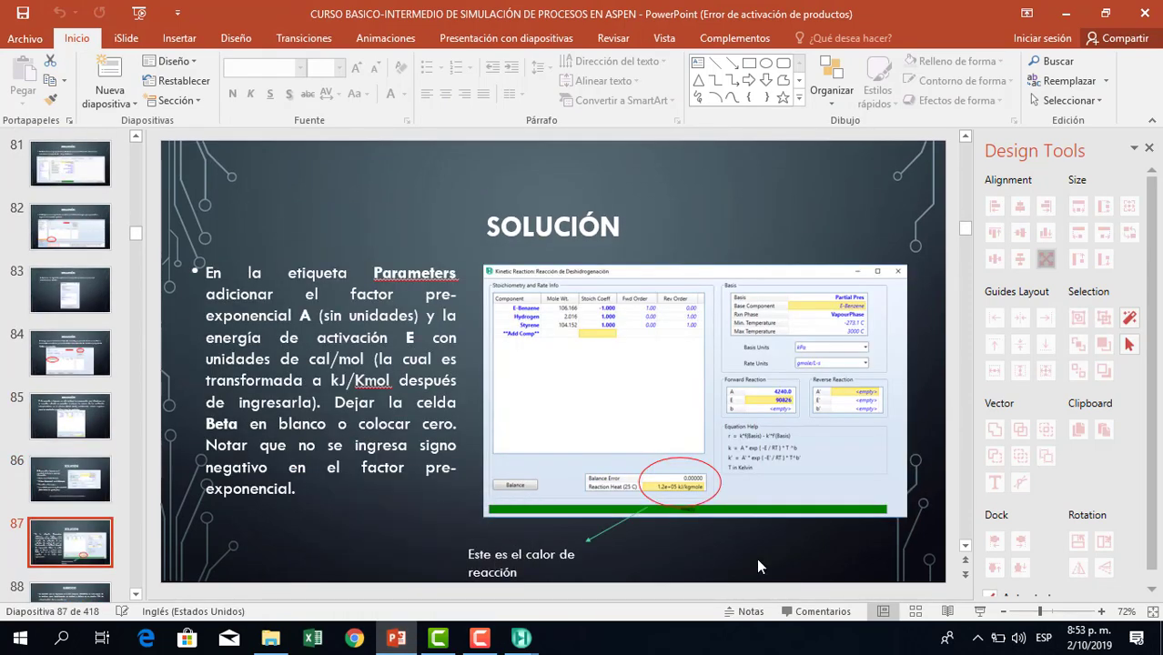
click(525, 644)
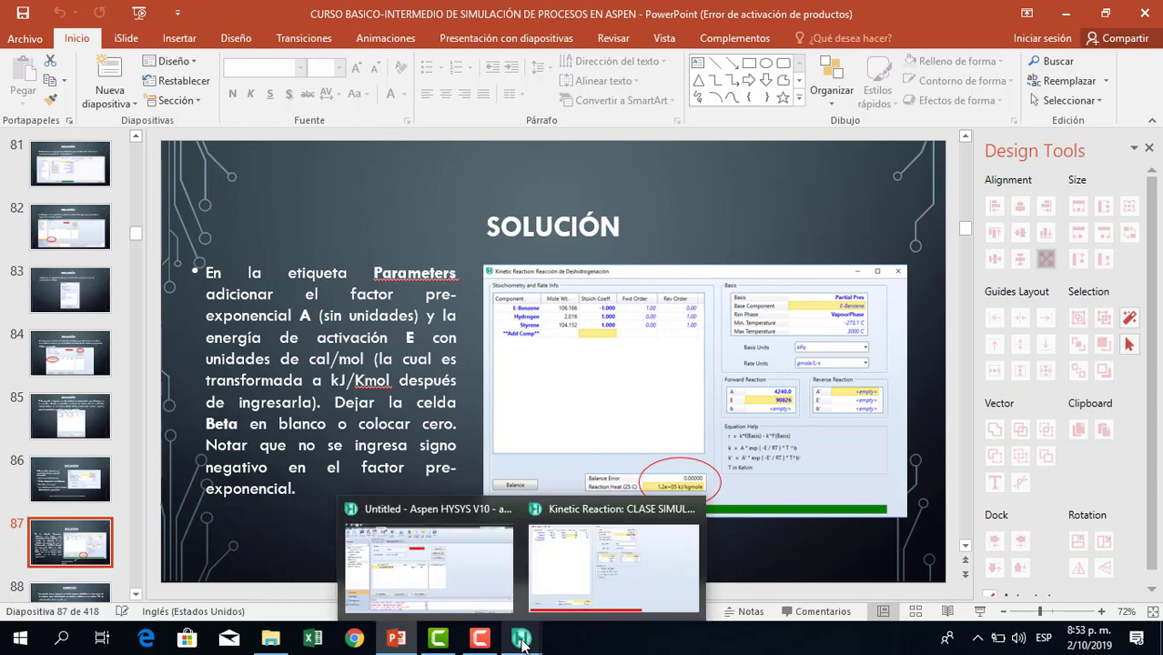
click(550, 591)
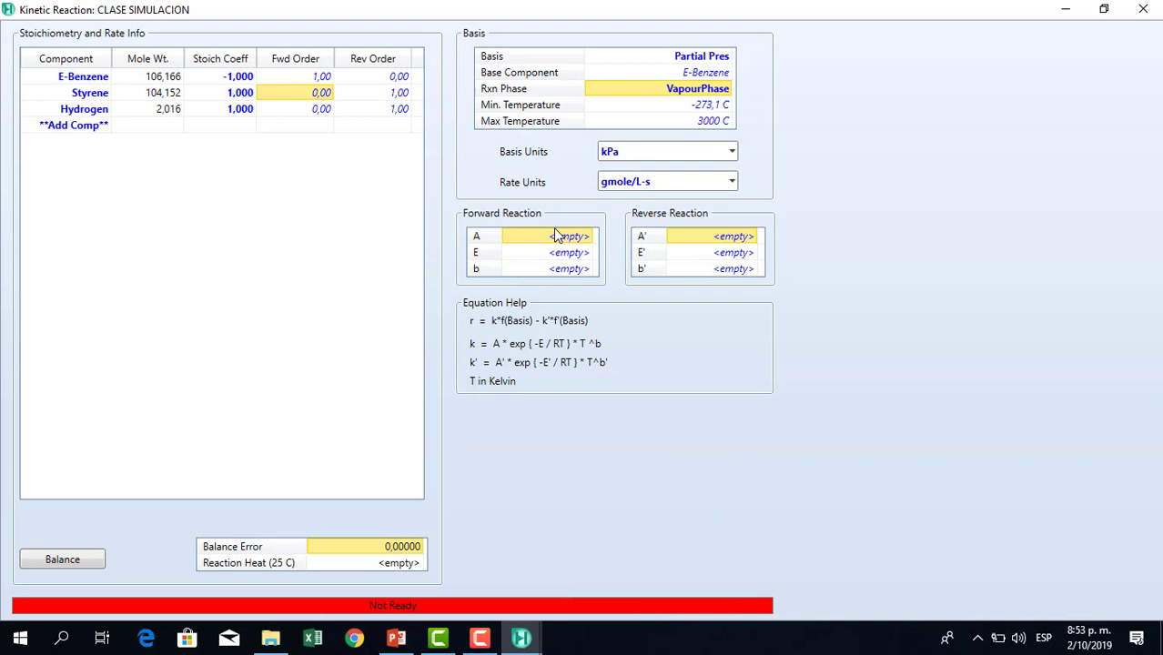
Set the forward reaction's pre-exponential factor A to 4240.
text(4)
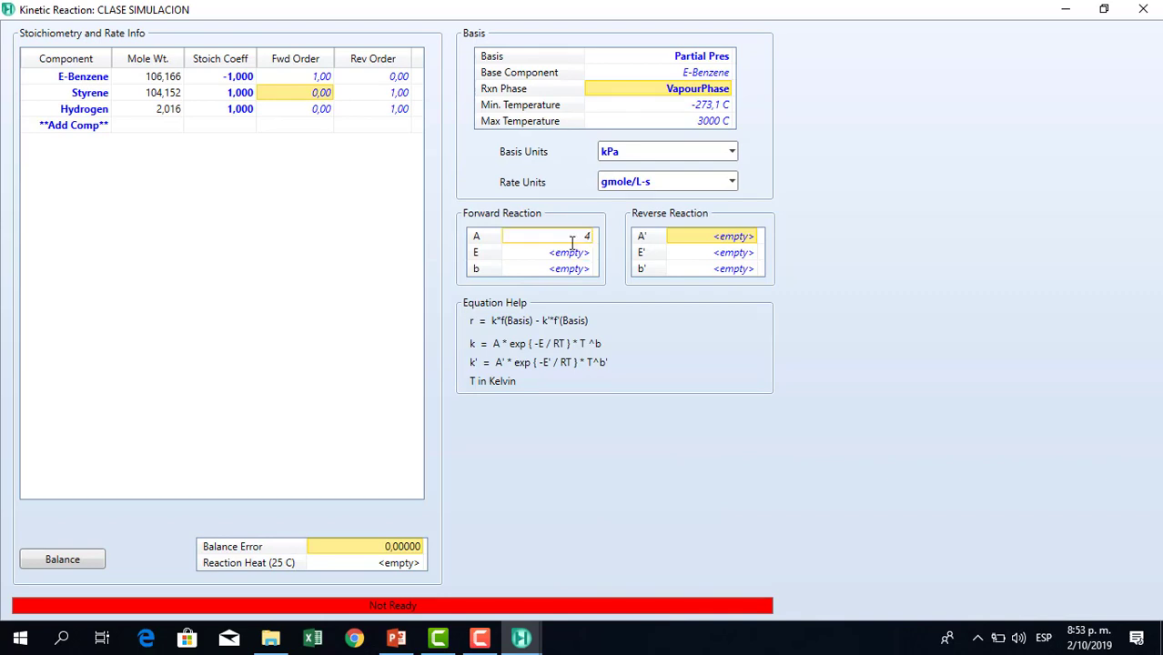
text(240)
key(Return)
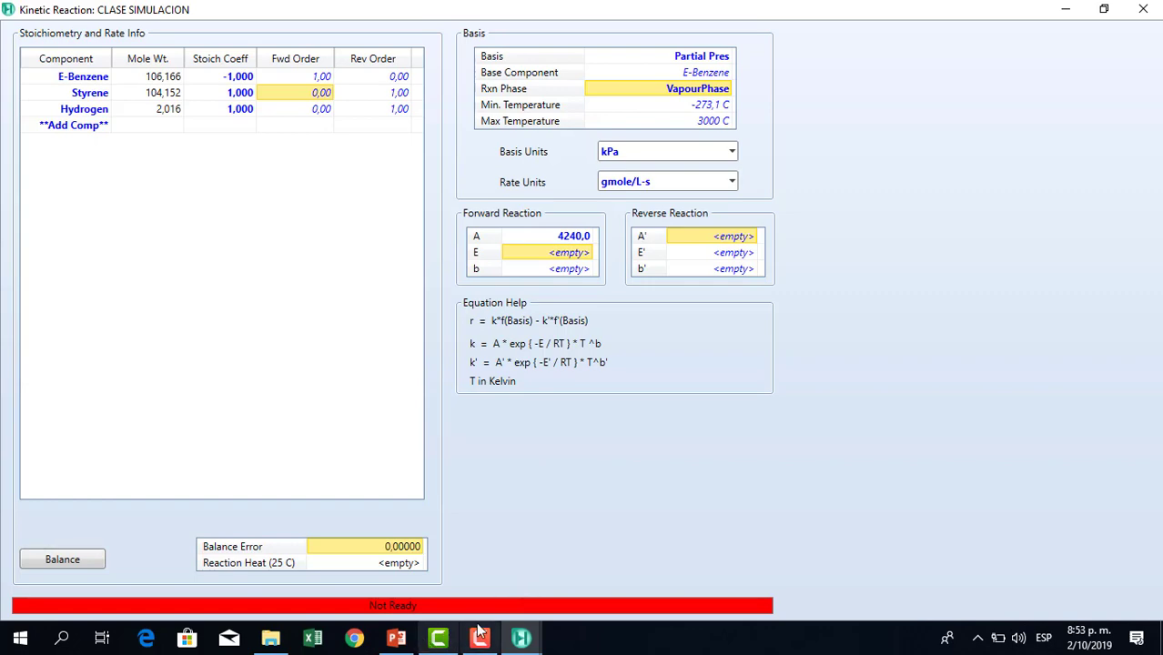
Browse back through the tutorial slides to the reaction set instructions.
click(402, 642)
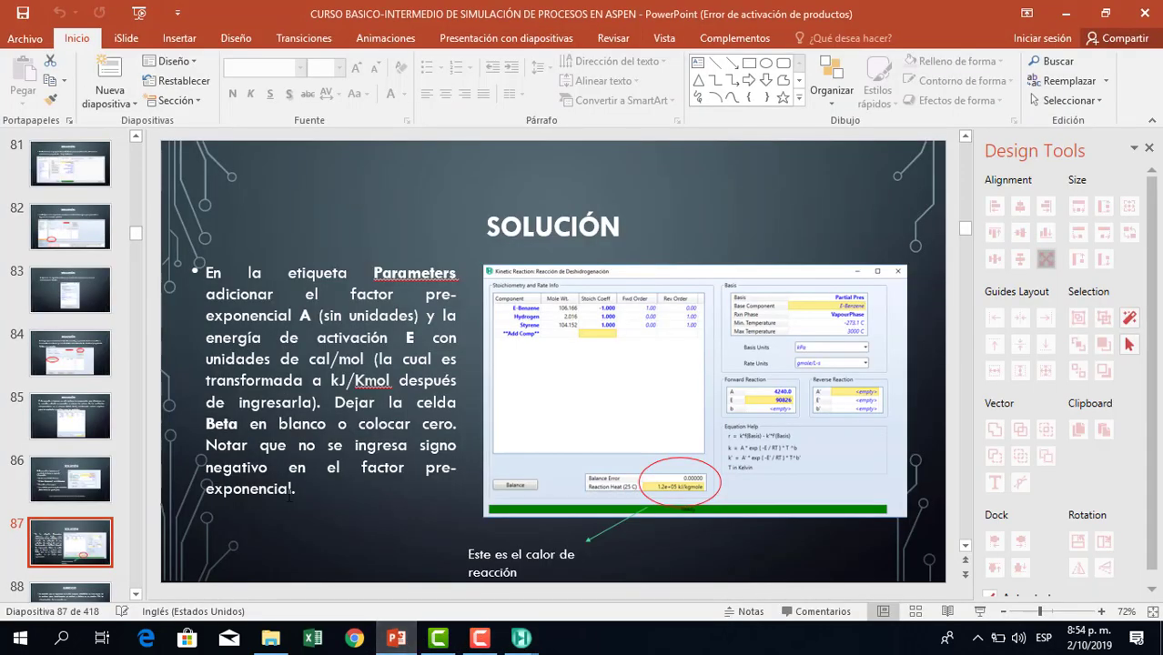
click(102, 484)
key(Up)
key(Up)
key(Up)
key(Up)
key(Up)
key(Up)
key(Up)
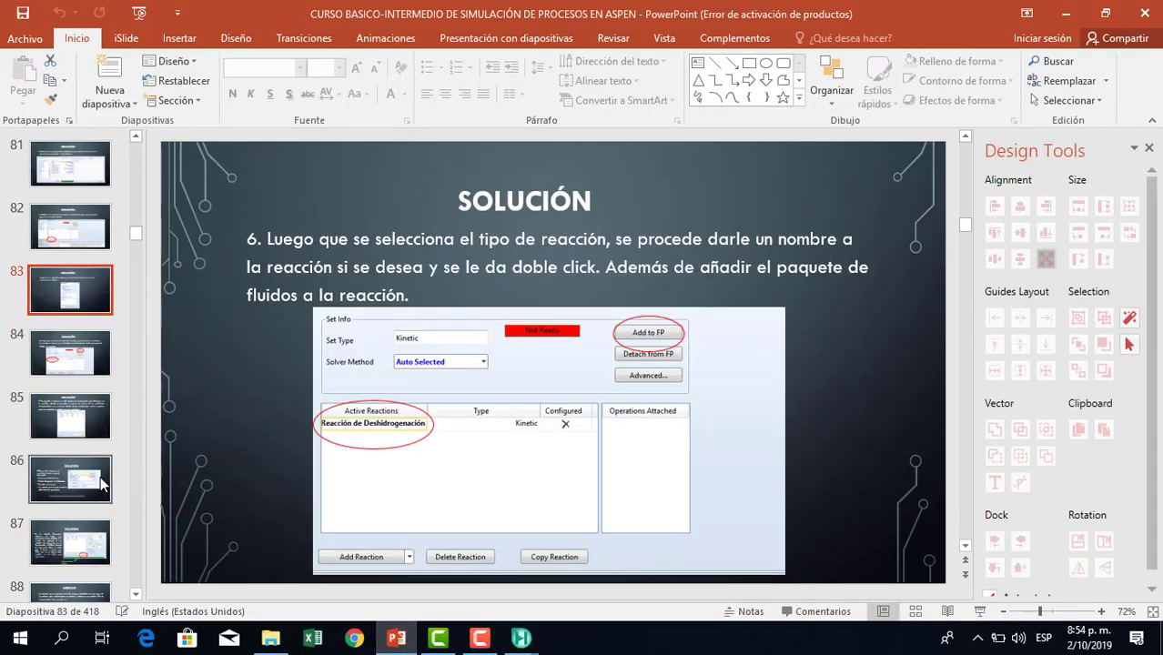